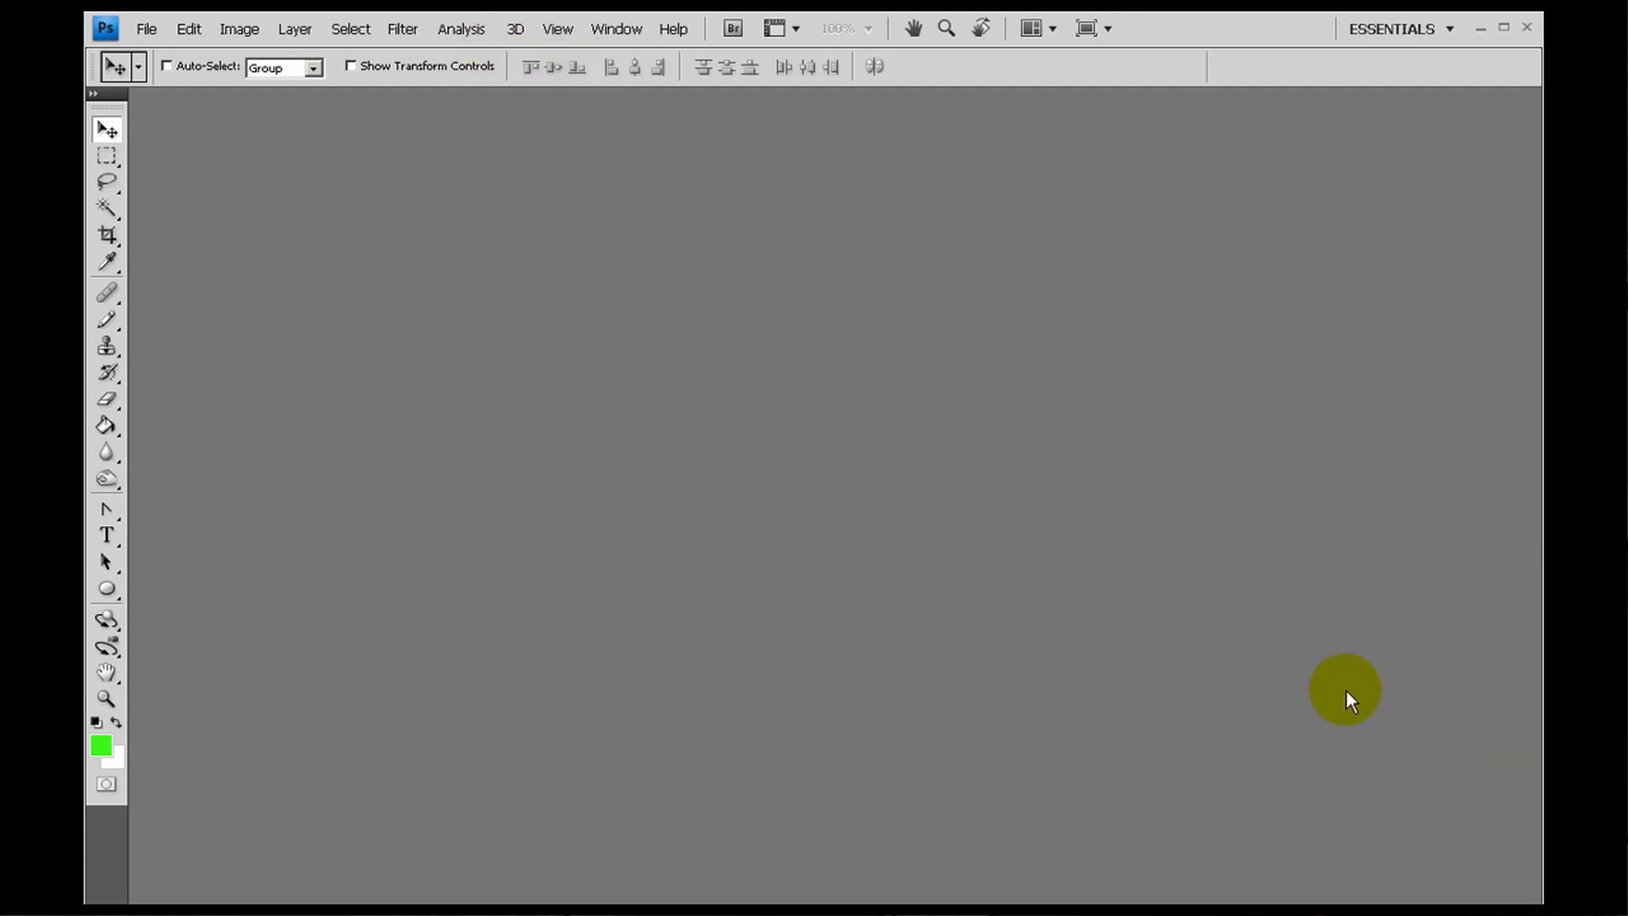
Step: Show the Layers panel from the Window menu
{"action": "left_click", "coordinate": [611, 29]}
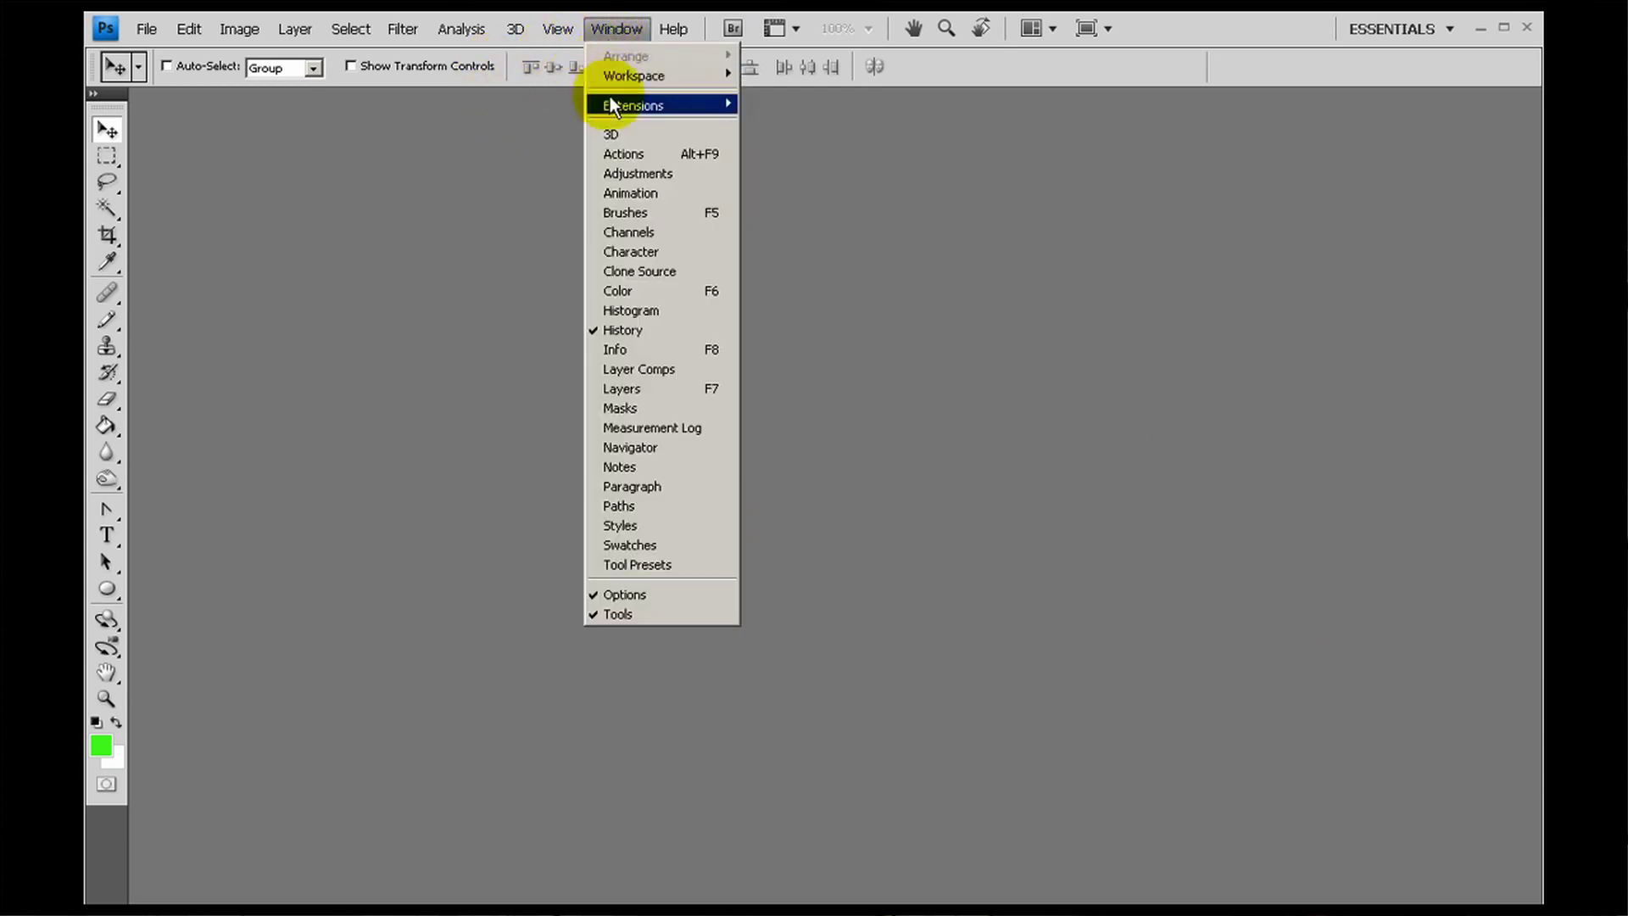
{"action": "left_click", "coordinate": [624, 387]}
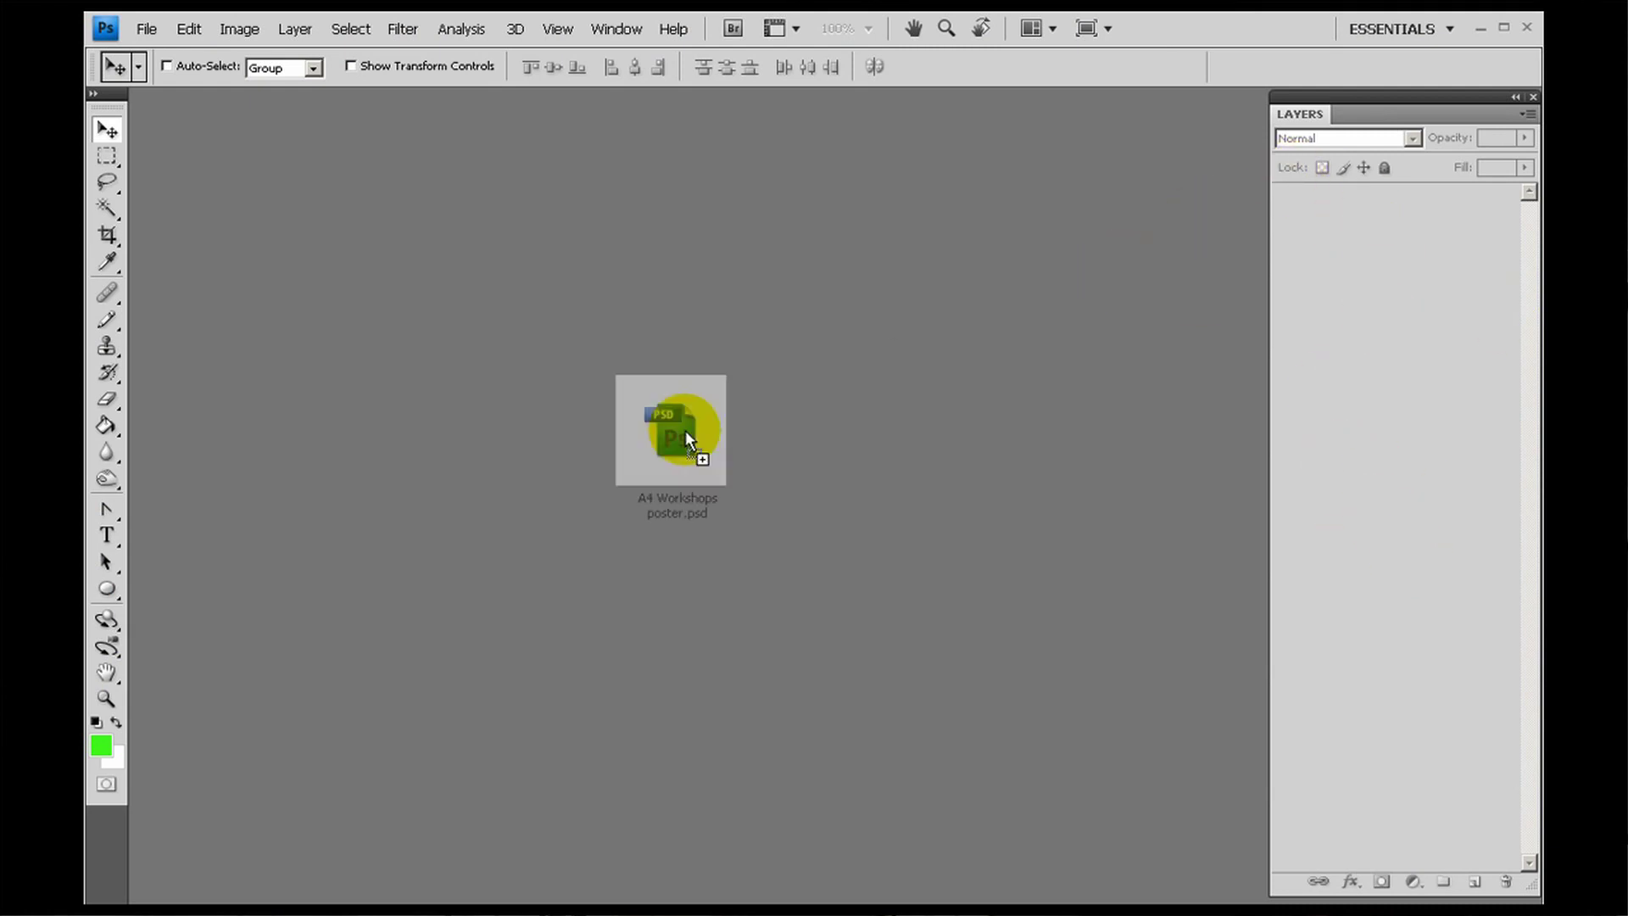
Step: Drag 'A4 Workshops poster.psd' into the empty workspace to open it with its layers
{"action": "left_click_drag", "start_coordinate": [1202, 368], "coordinate": [686, 430]}
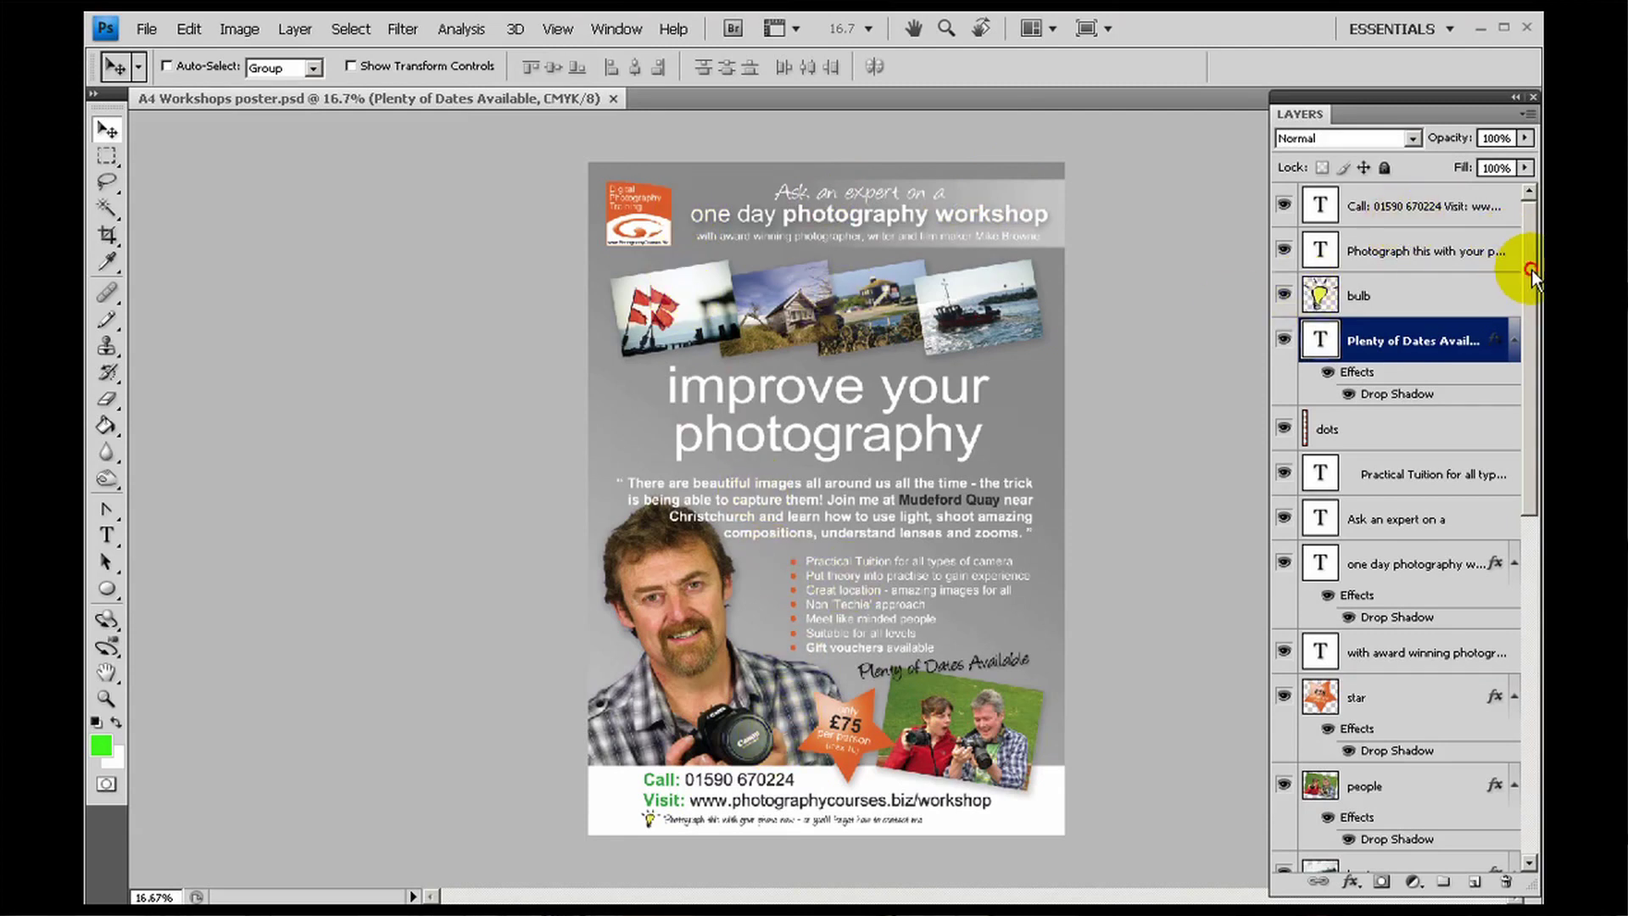
{"action": "mouse_move", "coordinate": [1530, 340]}
{"action": "left_mouse_down"}
{"action": "mouse_move", "coordinate": [1535, 590]}
{"action": "mouse_move", "coordinate": [1533, 294]}
{"action": "left_mouse_up"}
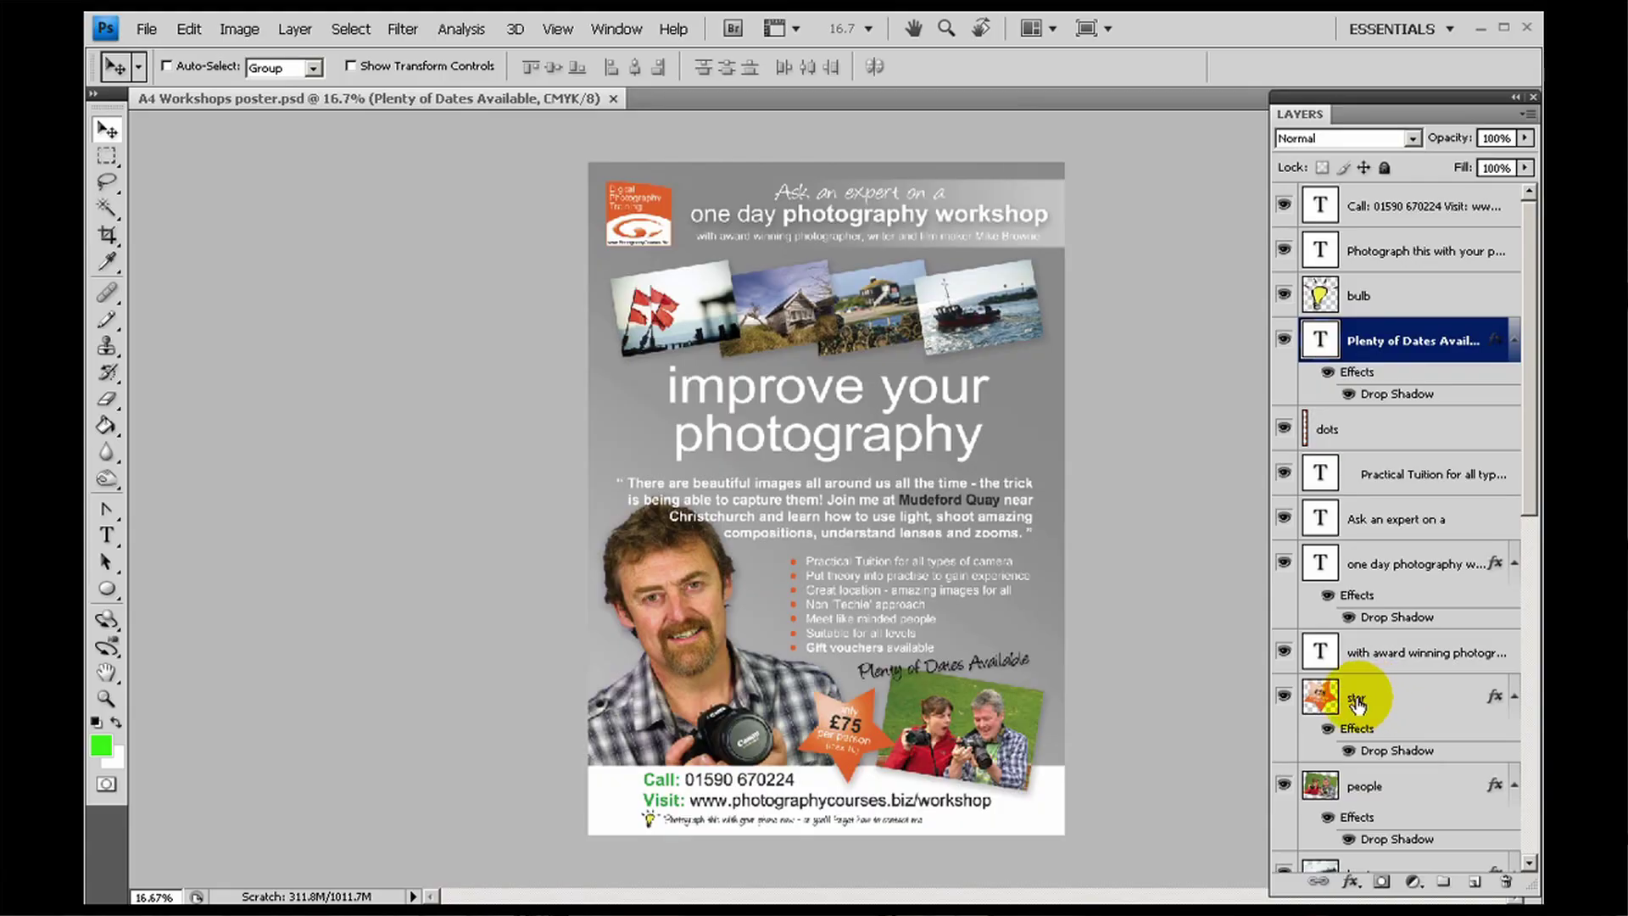
Step: Undo a trial move of the £75 star, then move the two-people photo to the upper left
{"action": "left_click", "coordinate": [1365, 699]}
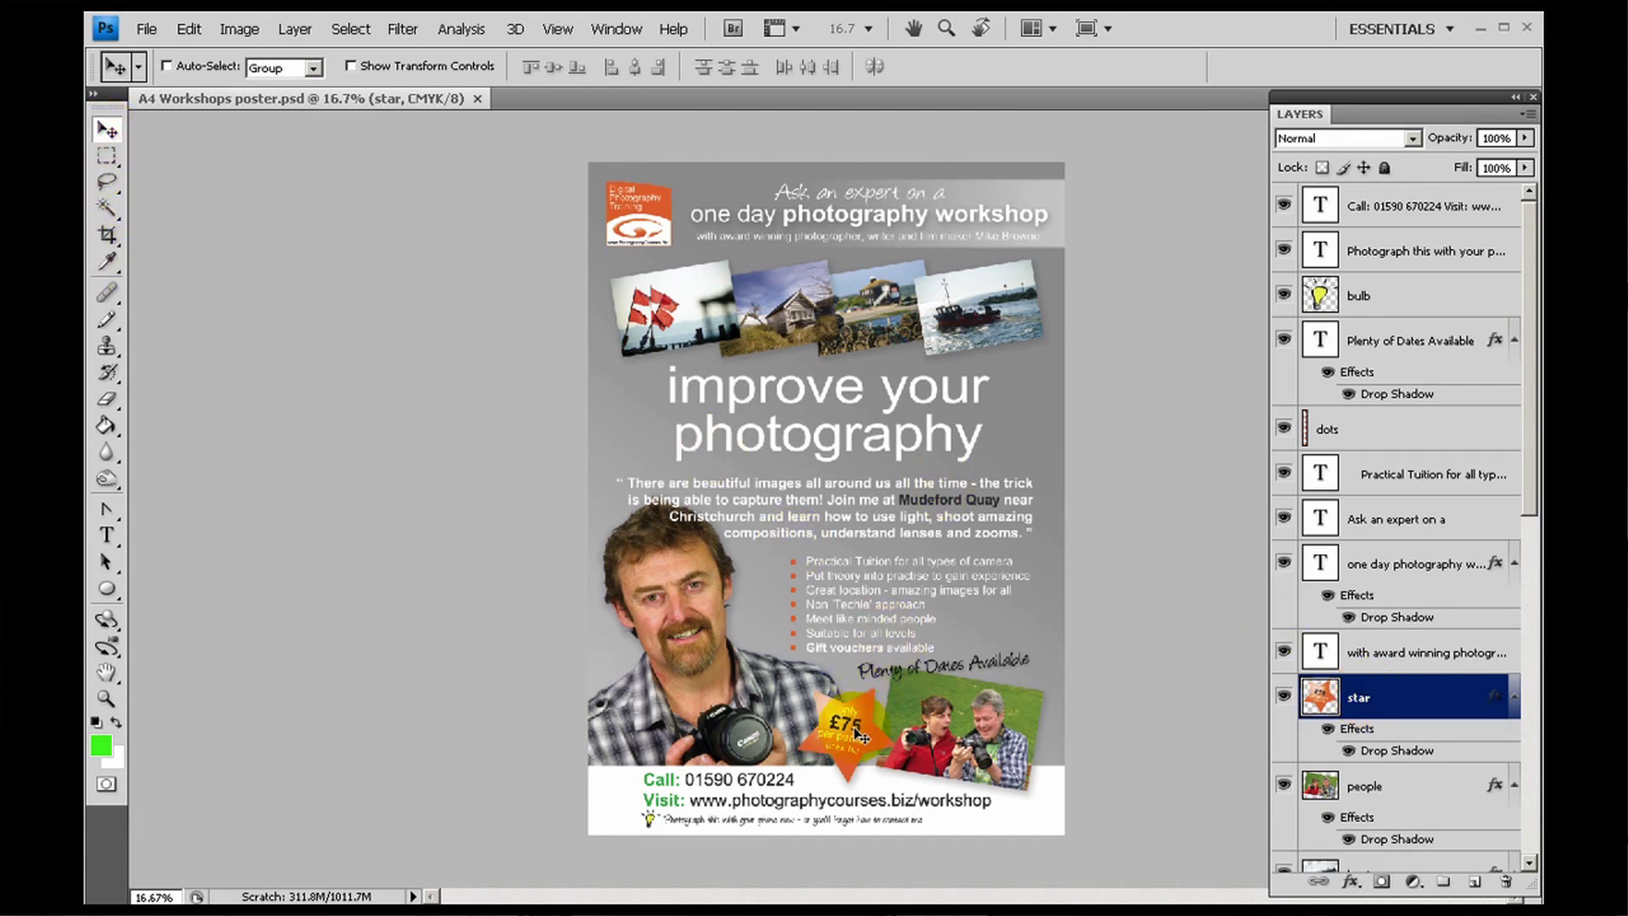
{"action": "mouse_move", "coordinate": [847, 682]}
{"action": "left_mouse_down"}
{"action": "mouse_move", "coordinate": [764, 509]}
{"action": "mouse_move", "coordinate": [674, 401]}
{"action": "mouse_move", "coordinate": [636, 381]}
{"action": "mouse_move", "coordinate": [650, 402]}
{"action": "left_mouse_up"}
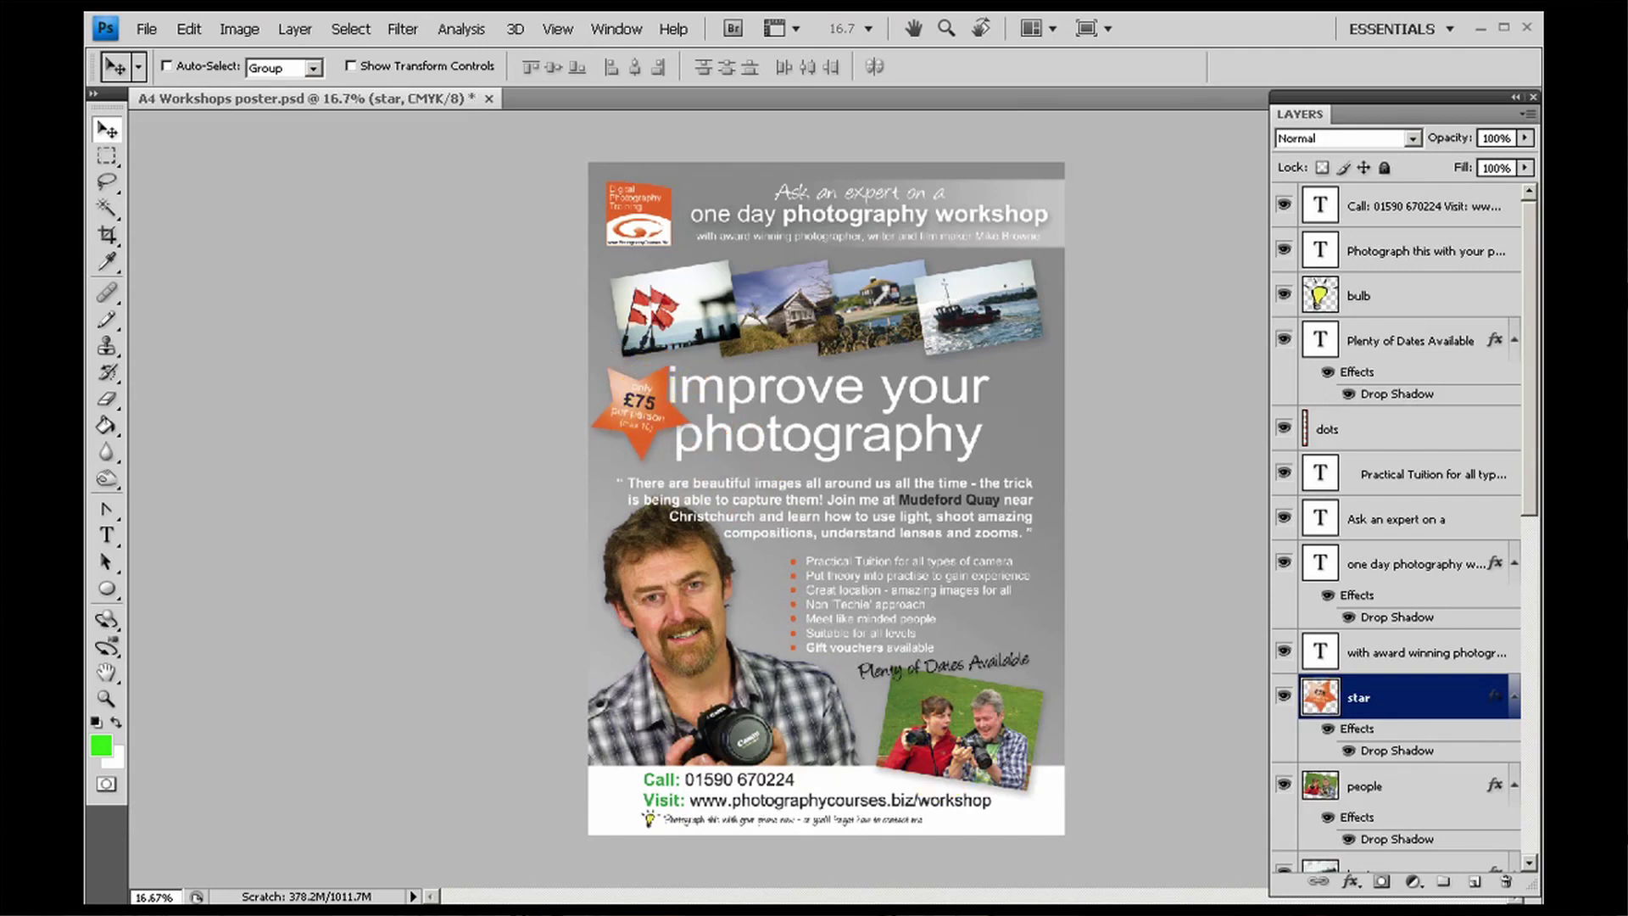
{"action": "left_click", "coordinate": [684, 495]}
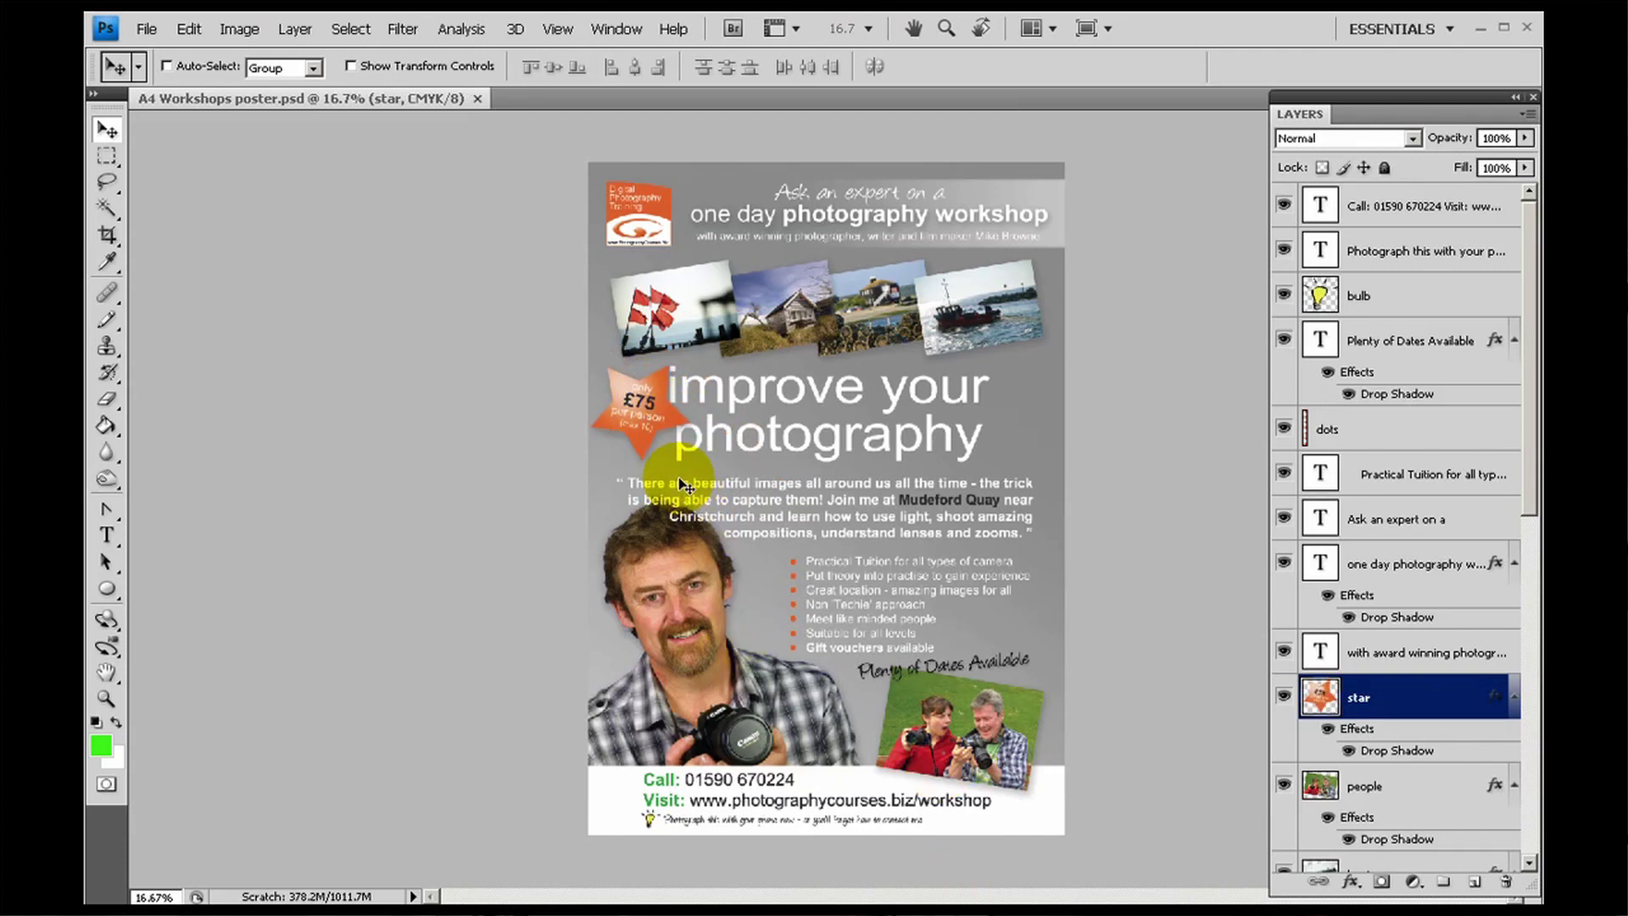
{"action": "key", "text": "ctrl+z"}
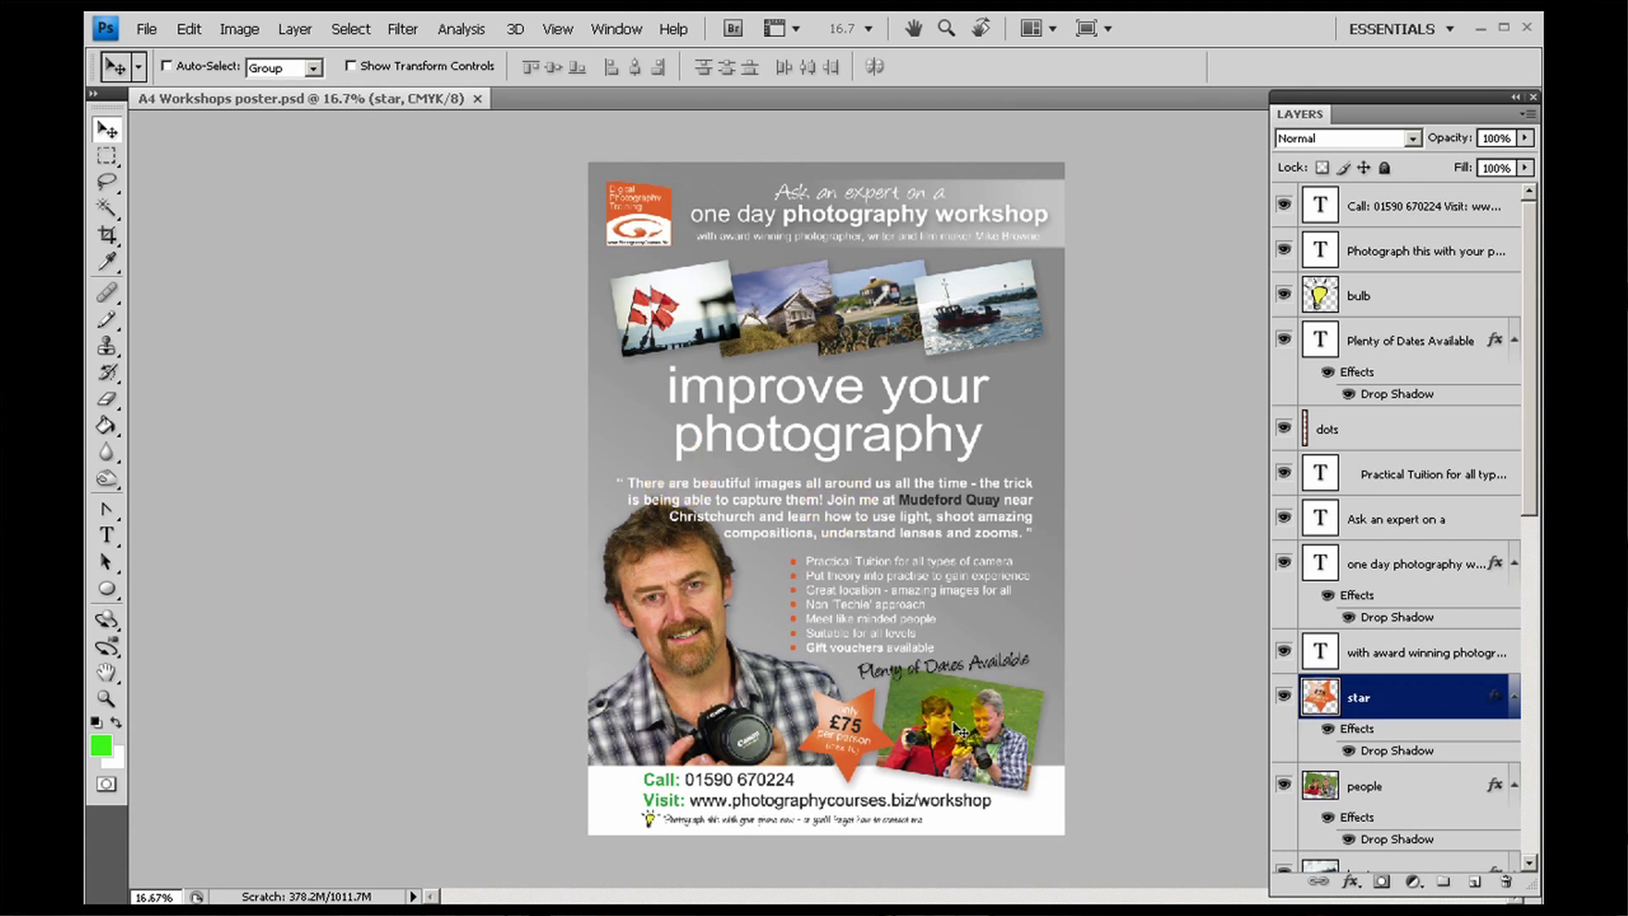
{"action": "left_click", "coordinate": [1382, 789]}
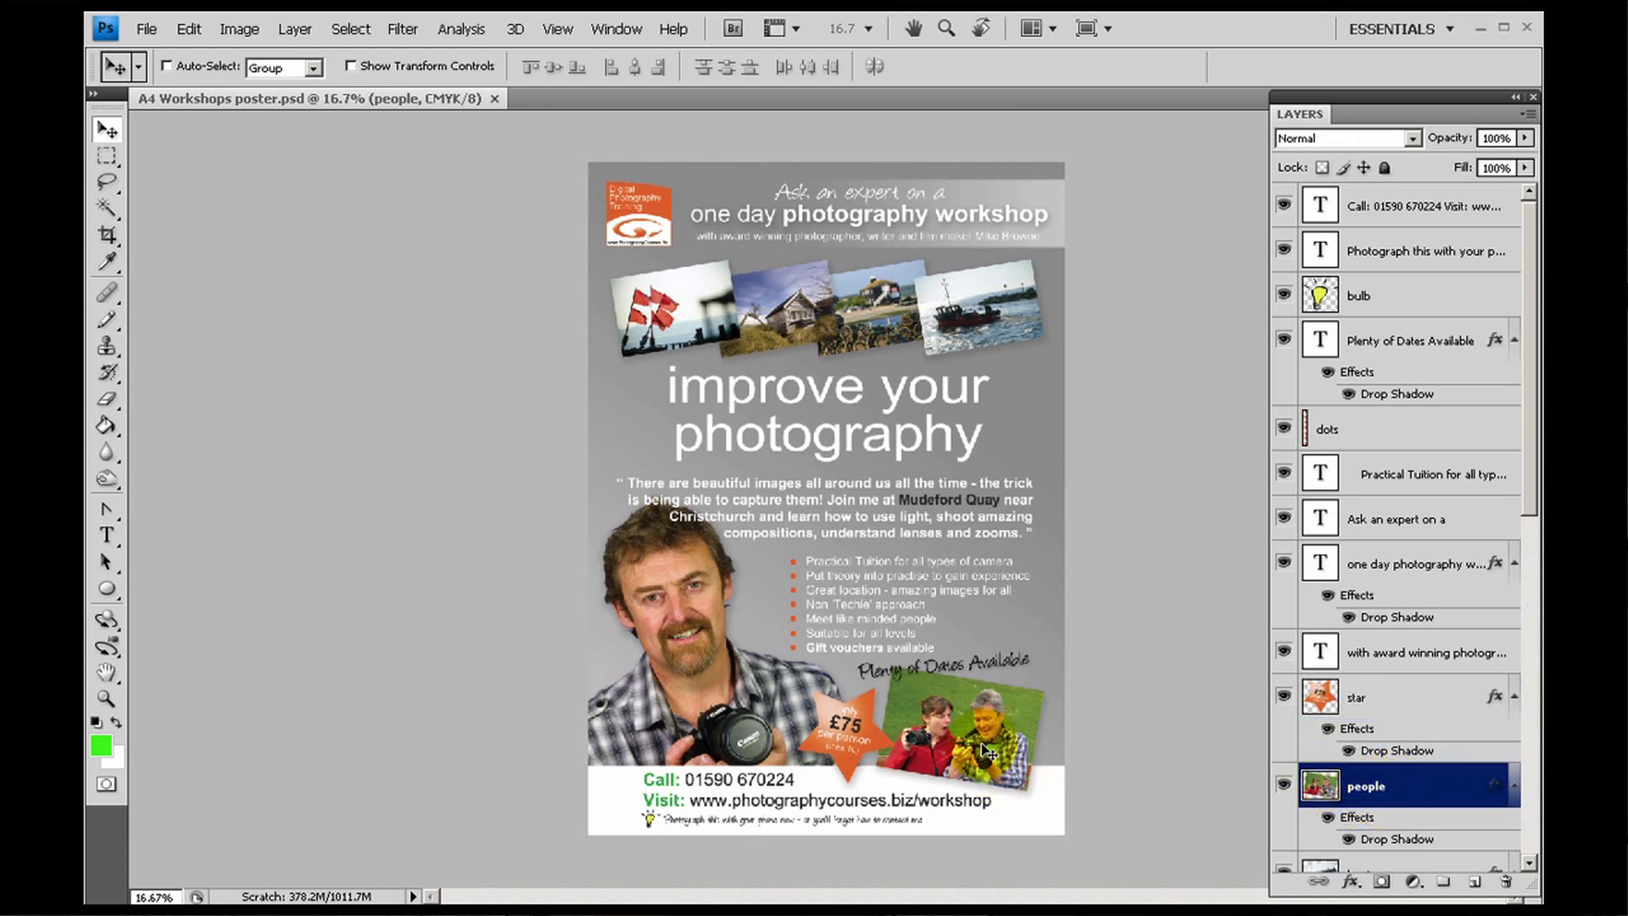
{"action": "mouse_move", "coordinate": [982, 752]}
{"action": "left_mouse_down"}
{"action": "mouse_move", "coordinate": [698, 435]}
{"action": "mouse_move", "coordinate": [707, 445]}
{"action": "left_mouse_up"}
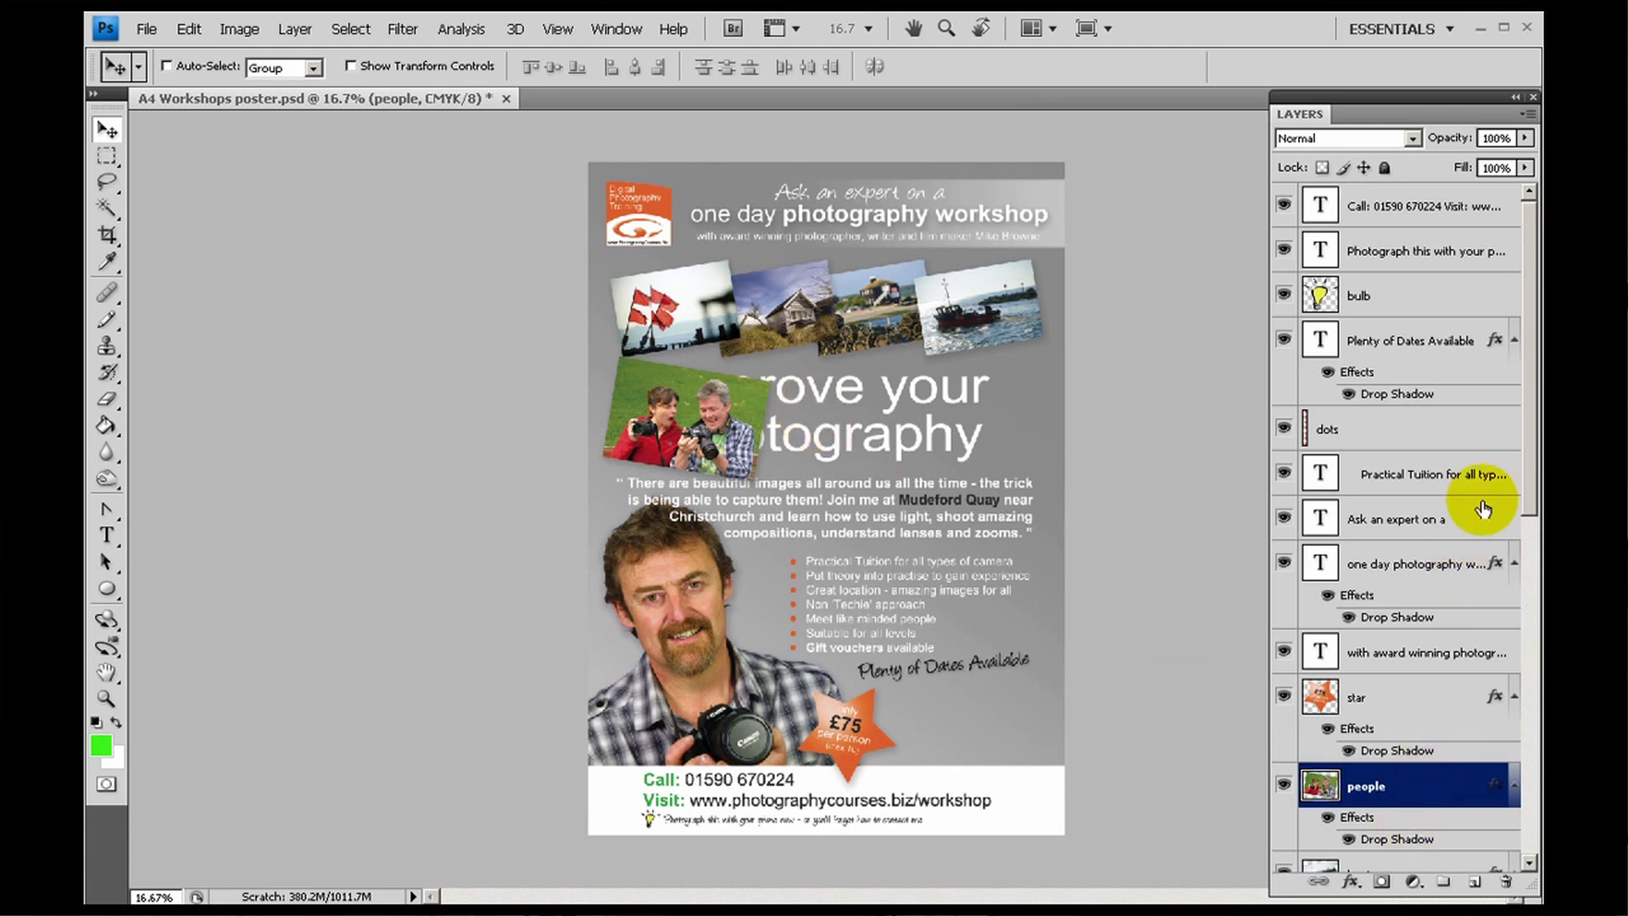
{"action": "left_click_drag", "start_coordinate": [1532, 465], "coordinate": [1526, 737]}
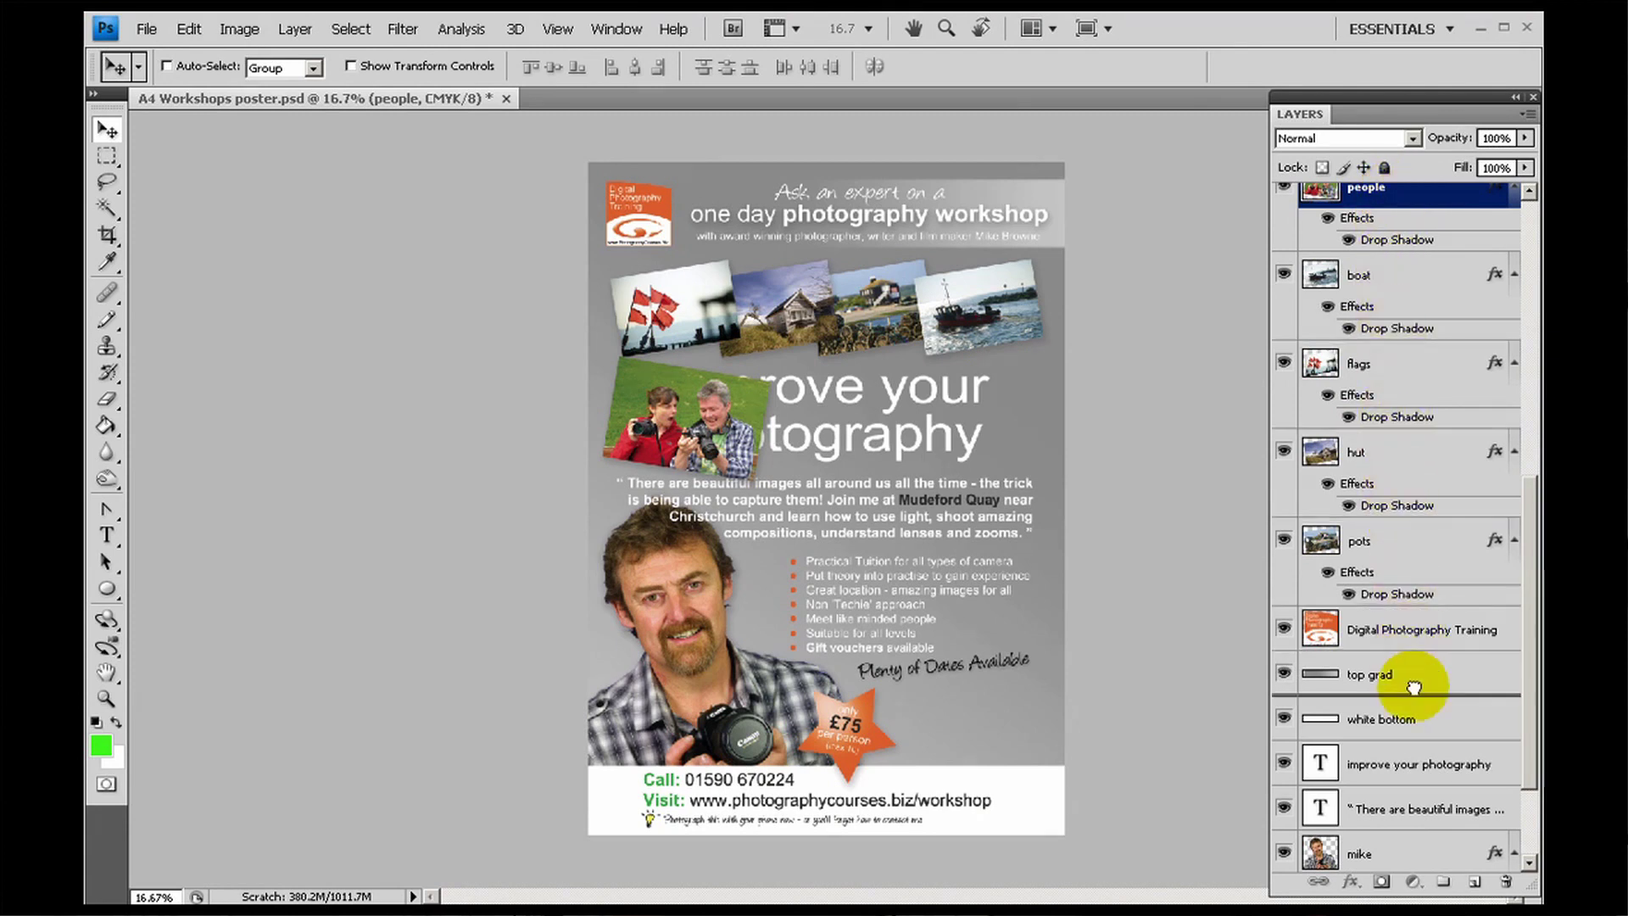
Step: Drag the top grad layer down between 'improve your photography' and 'There are beautiful images'
{"action": "left_click_drag", "start_coordinate": [1415, 779], "coordinate": [1422, 778]}
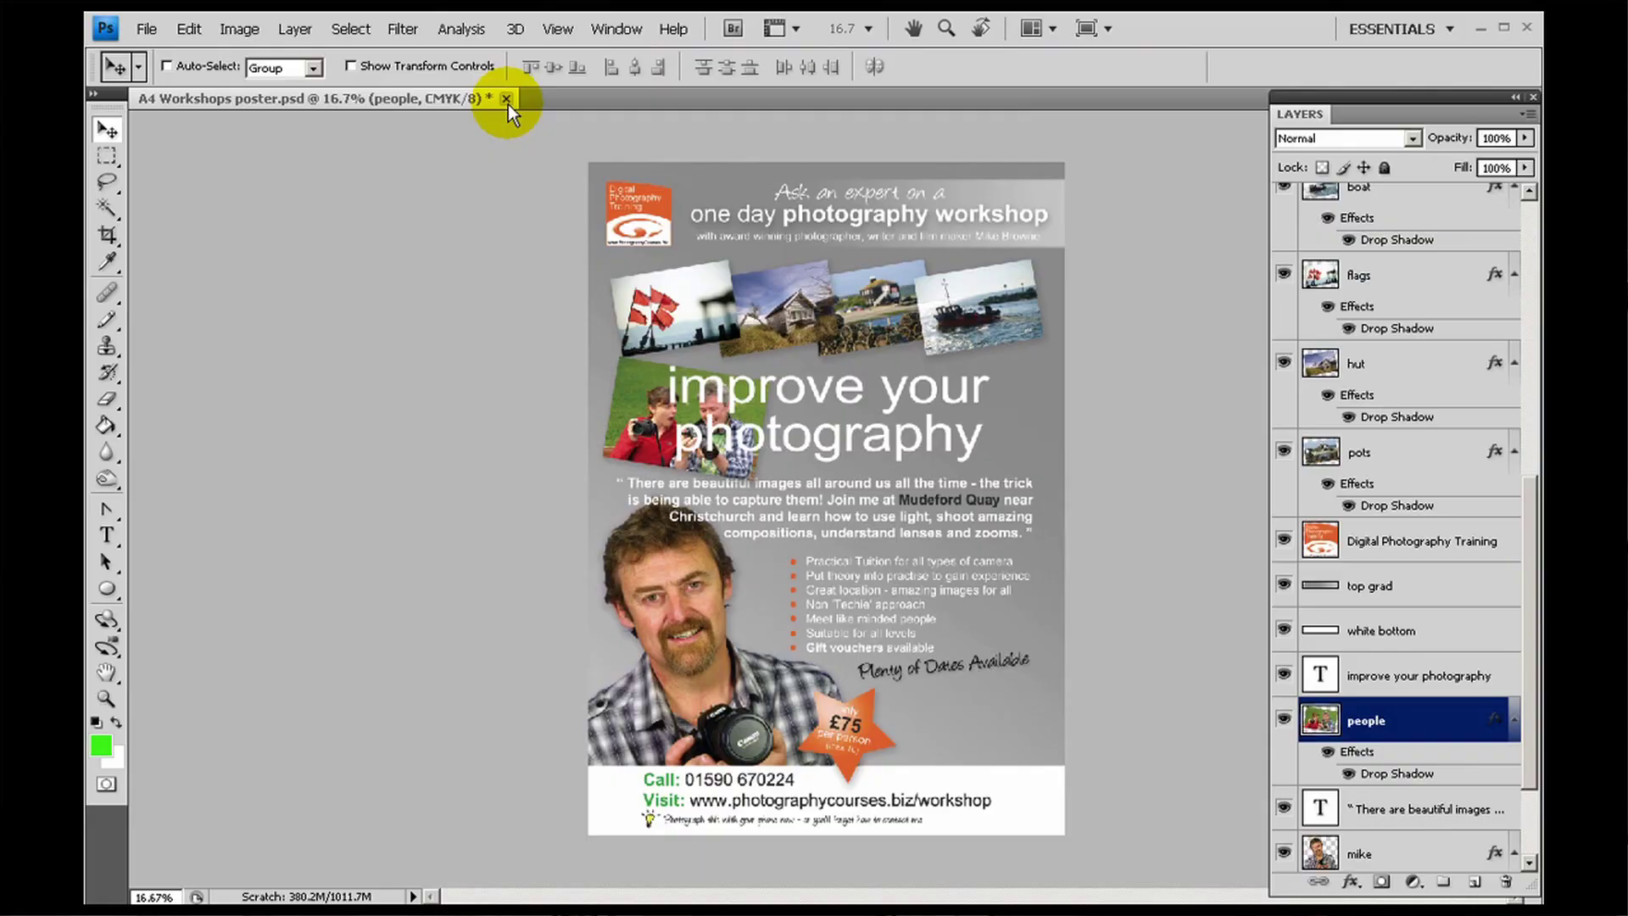
Step: Close the A4 Workshops poster without saving changes
{"action": "left_click", "coordinate": [504, 101]}
{"action": "left_click", "coordinate": [833, 375]}
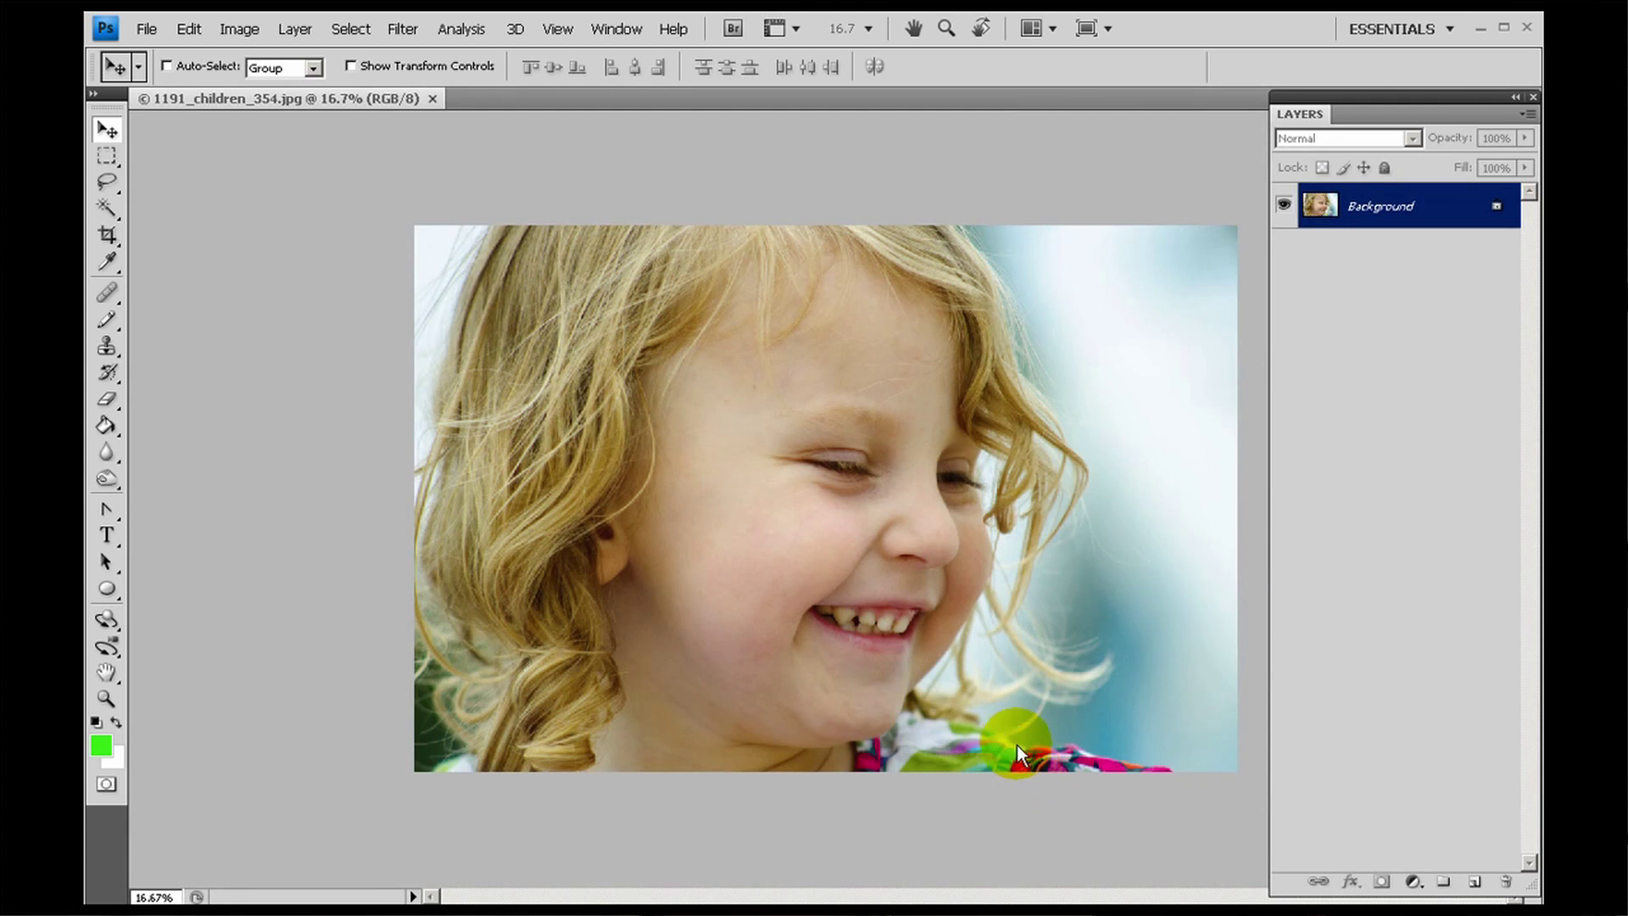
{"action": "left_click_drag", "start_coordinate": [278, 110], "coordinate": [285, 147]}
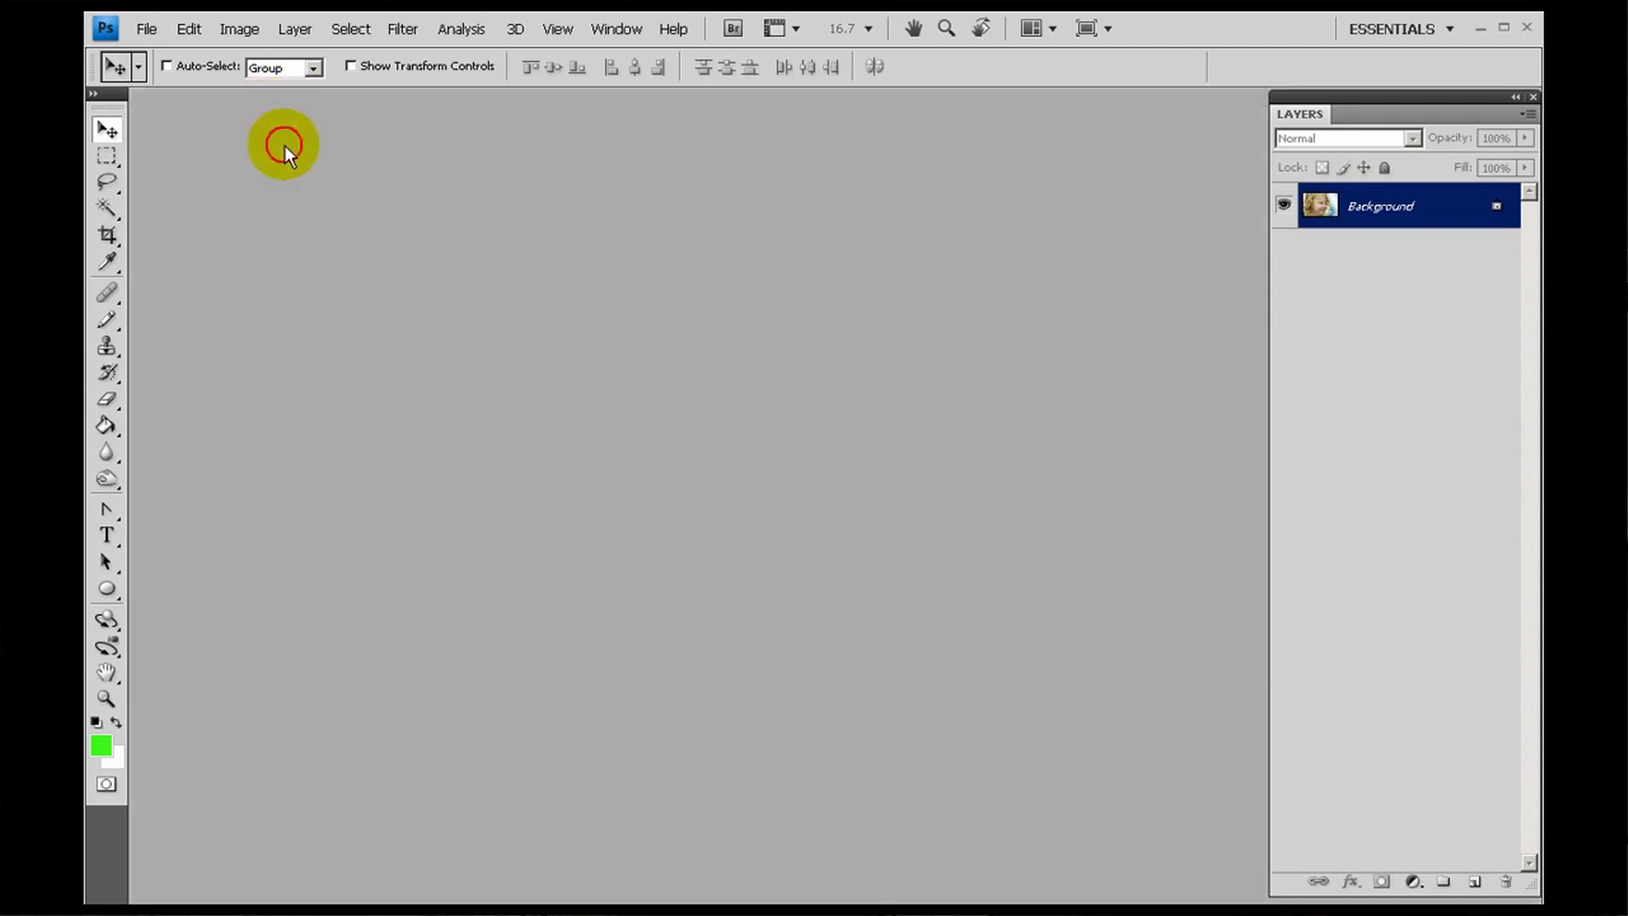
Step: Fit the 1191_children_354.jpg photo window to the screen with Ctrl+0
{"action": "key", "text": "ctrl+0"}
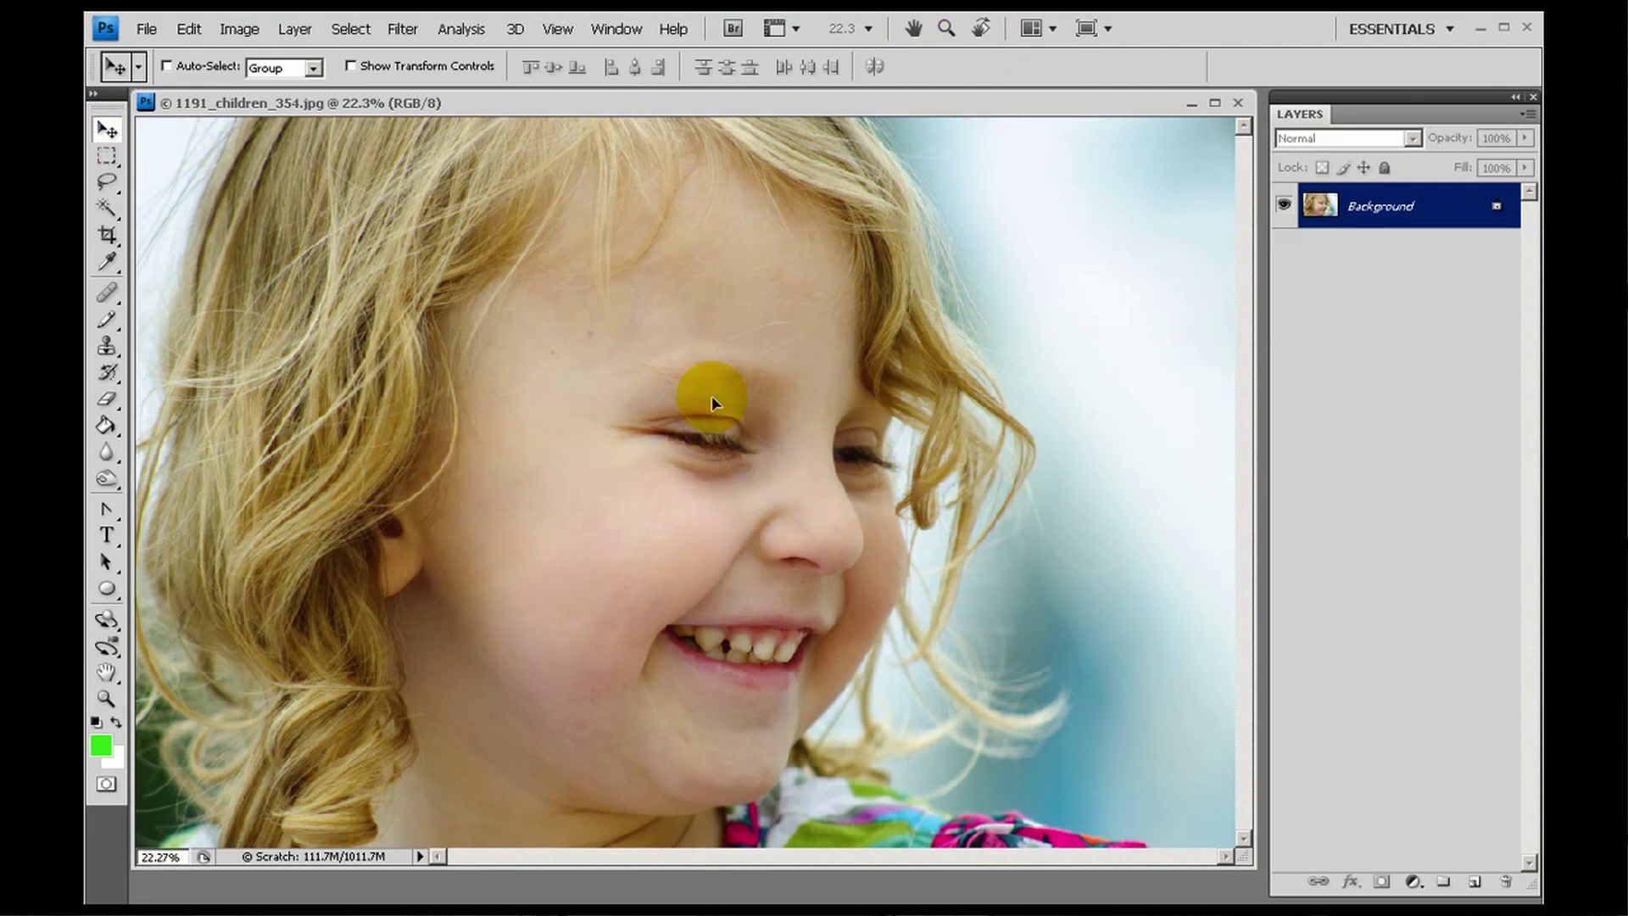
{"action": "left_click_drag", "start_coordinate": [711, 395], "coordinate": [693, 414]}
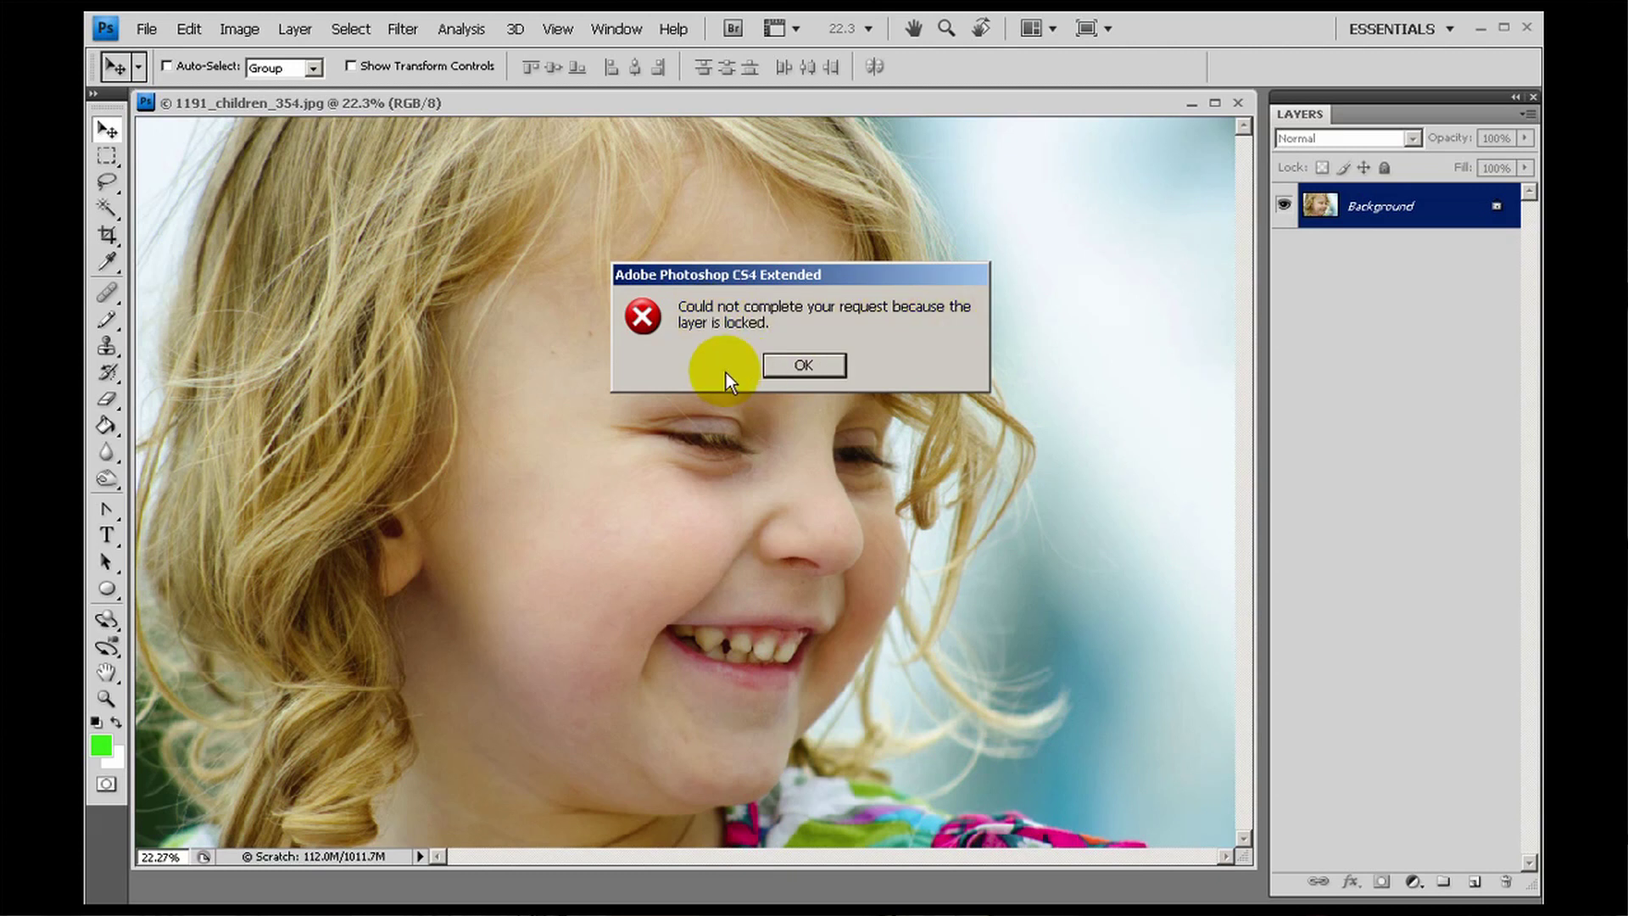
{"action": "left_click", "coordinate": [825, 370]}
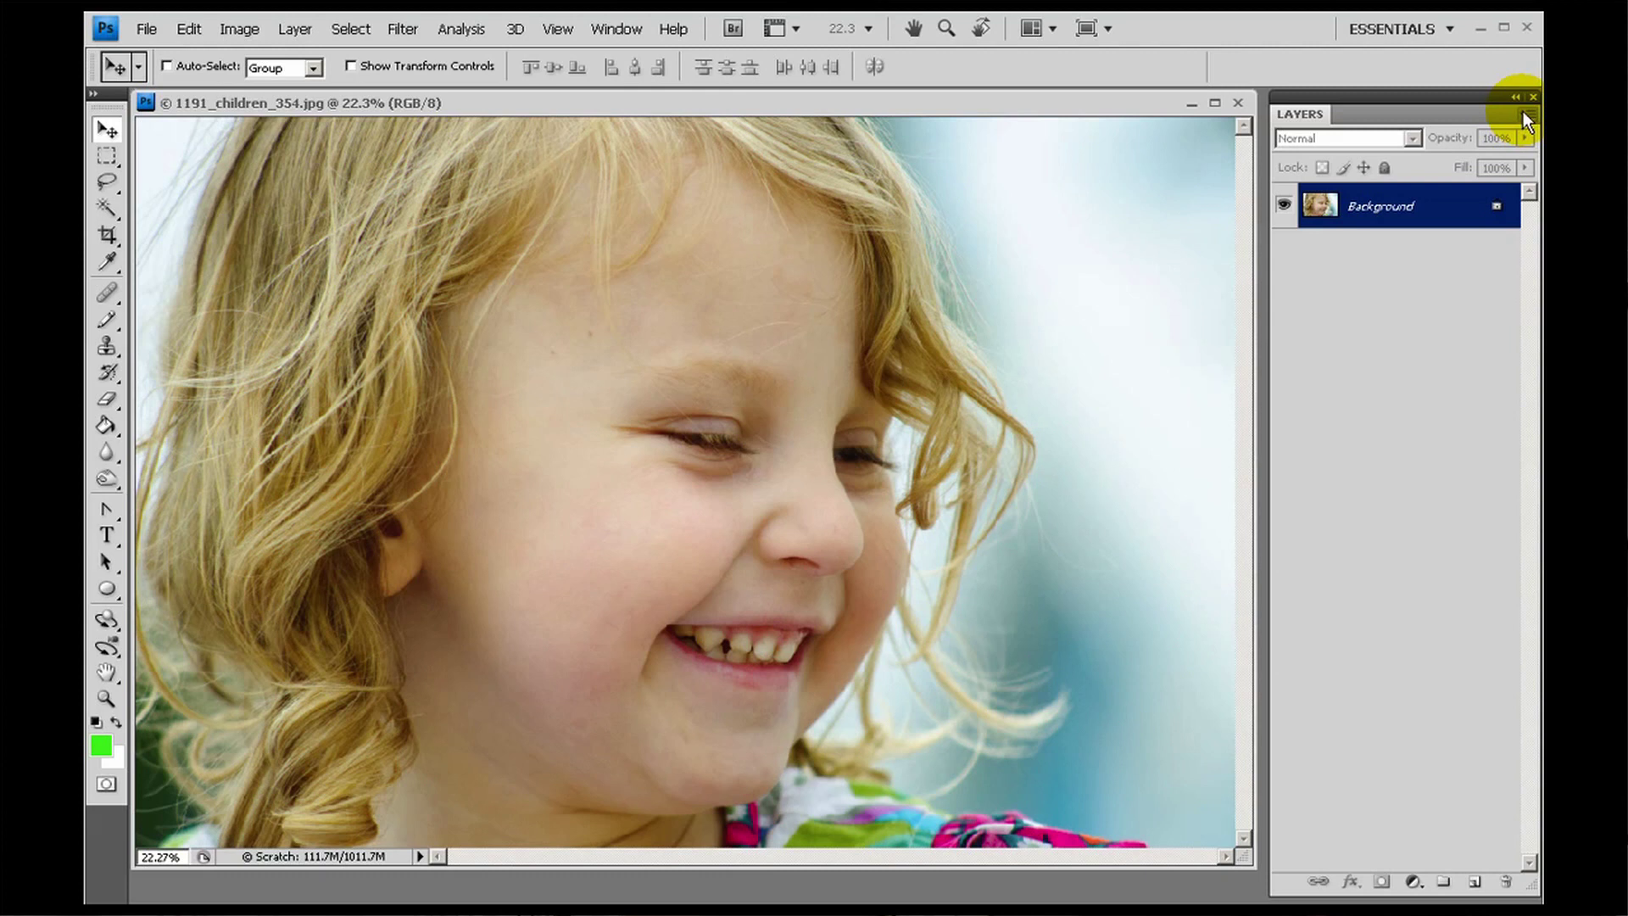
Step: Set the Layers panel thumbnails to the largest size in Panel Options
{"action": "left_click", "coordinate": [1521, 111]}
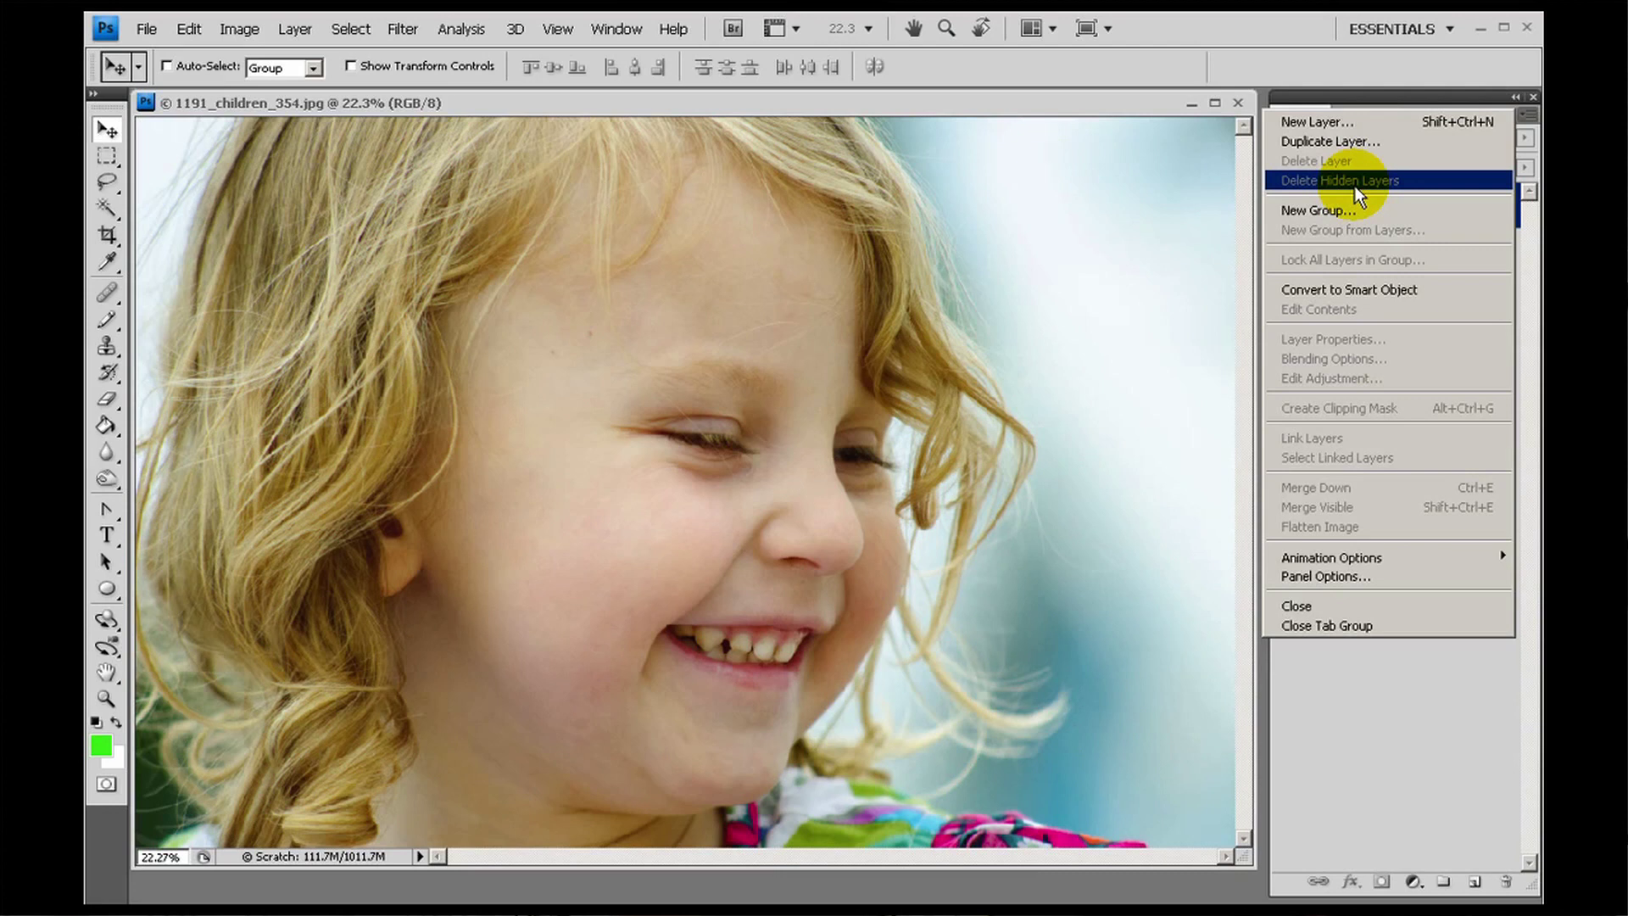
{"action": "left_click", "coordinate": [1359, 578]}
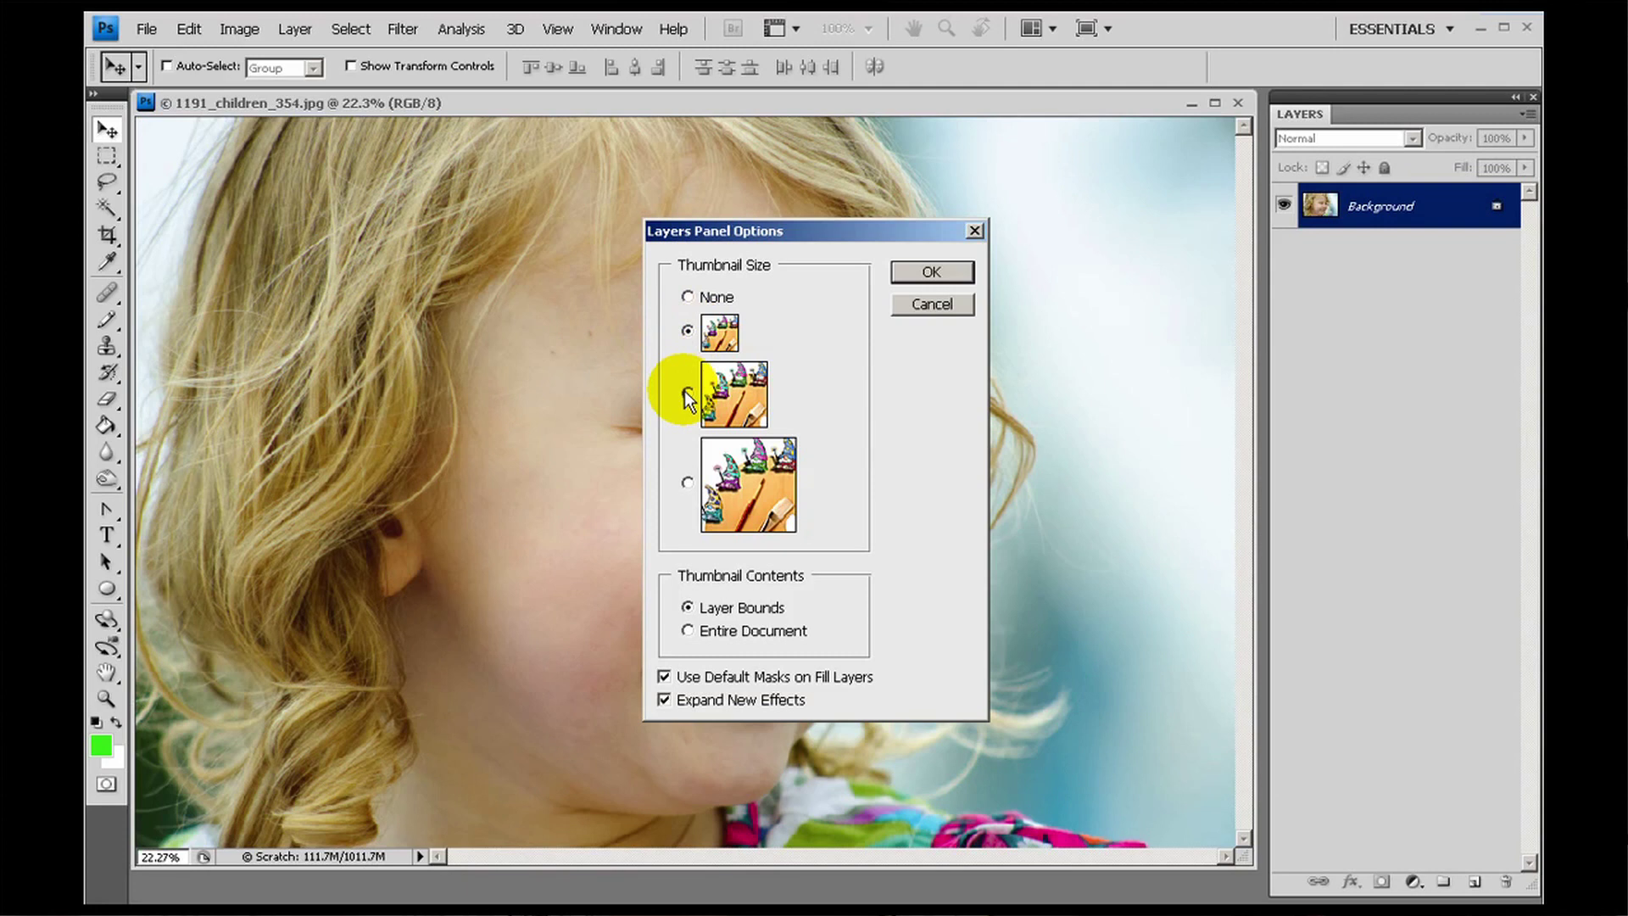
{"action": "left_click", "coordinate": [688, 484]}
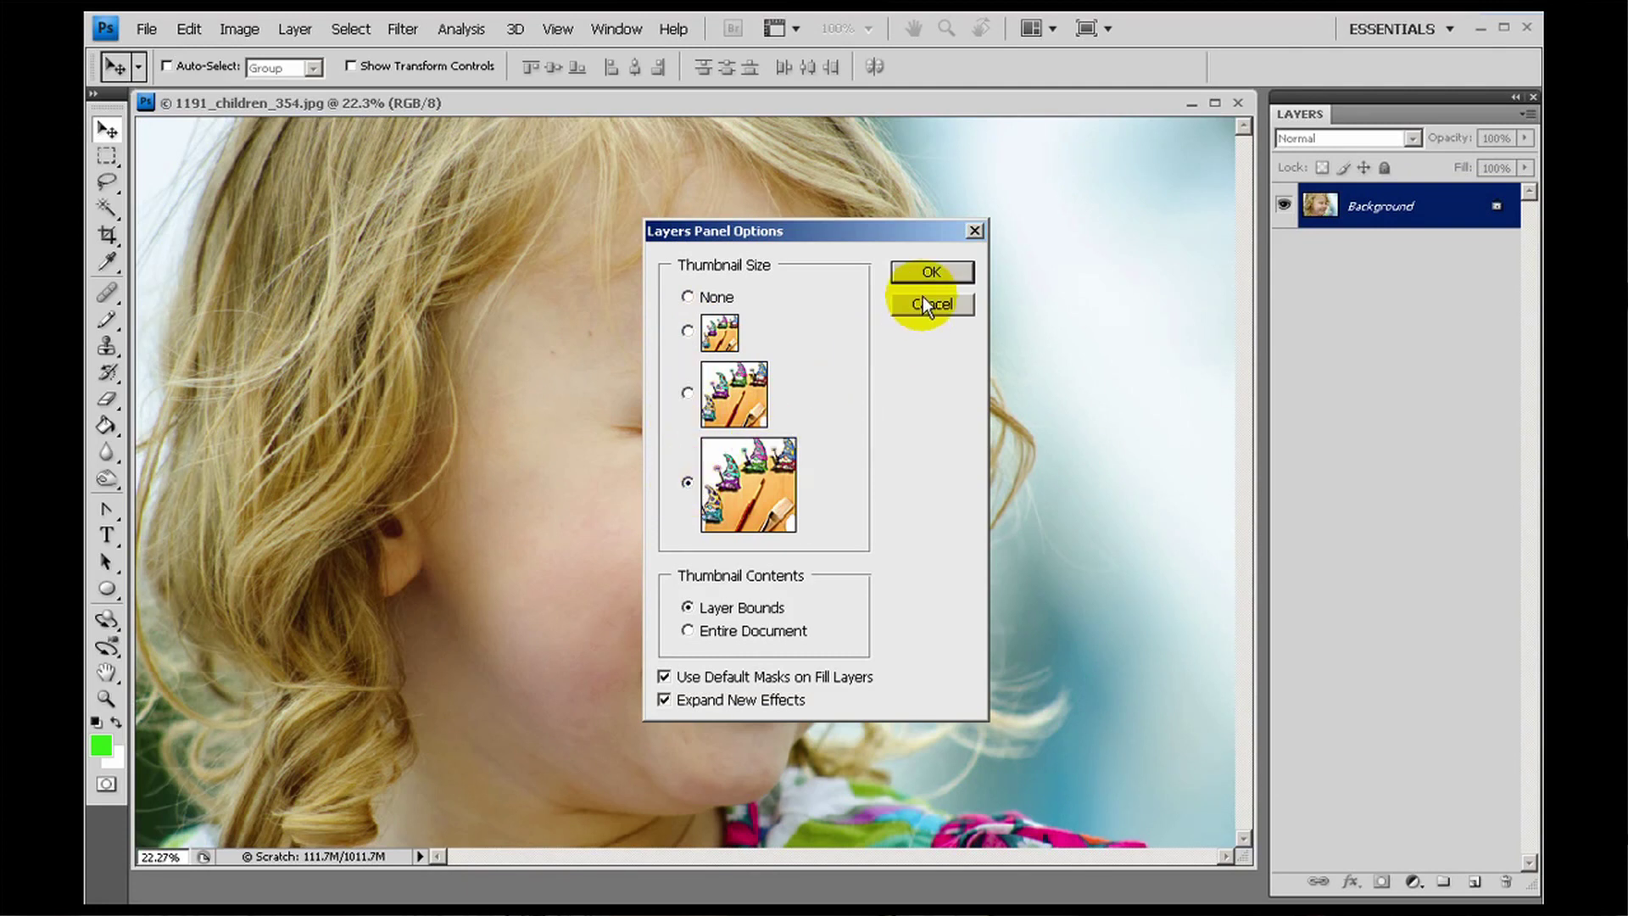
{"action": "left_click", "coordinate": [925, 276]}
{"action": "left_click", "coordinate": [1376, 242]}
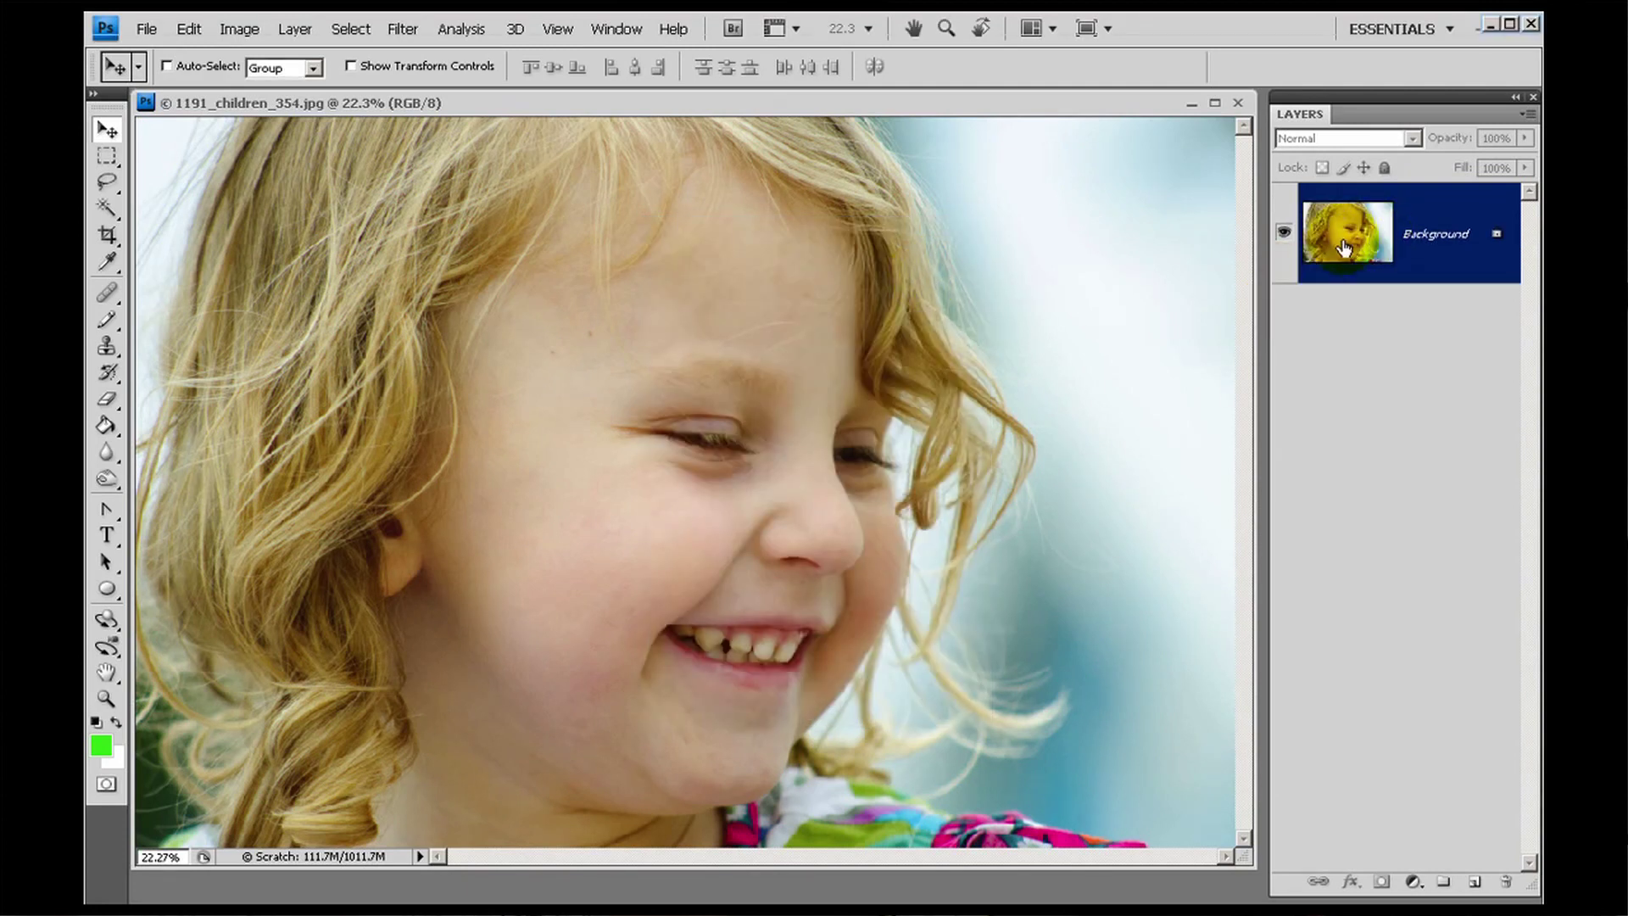
Step: Switch the Layers panel thumbnails to the smallest size in Panel Options
{"action": "left_click", "coordinate": [1528, 113]}
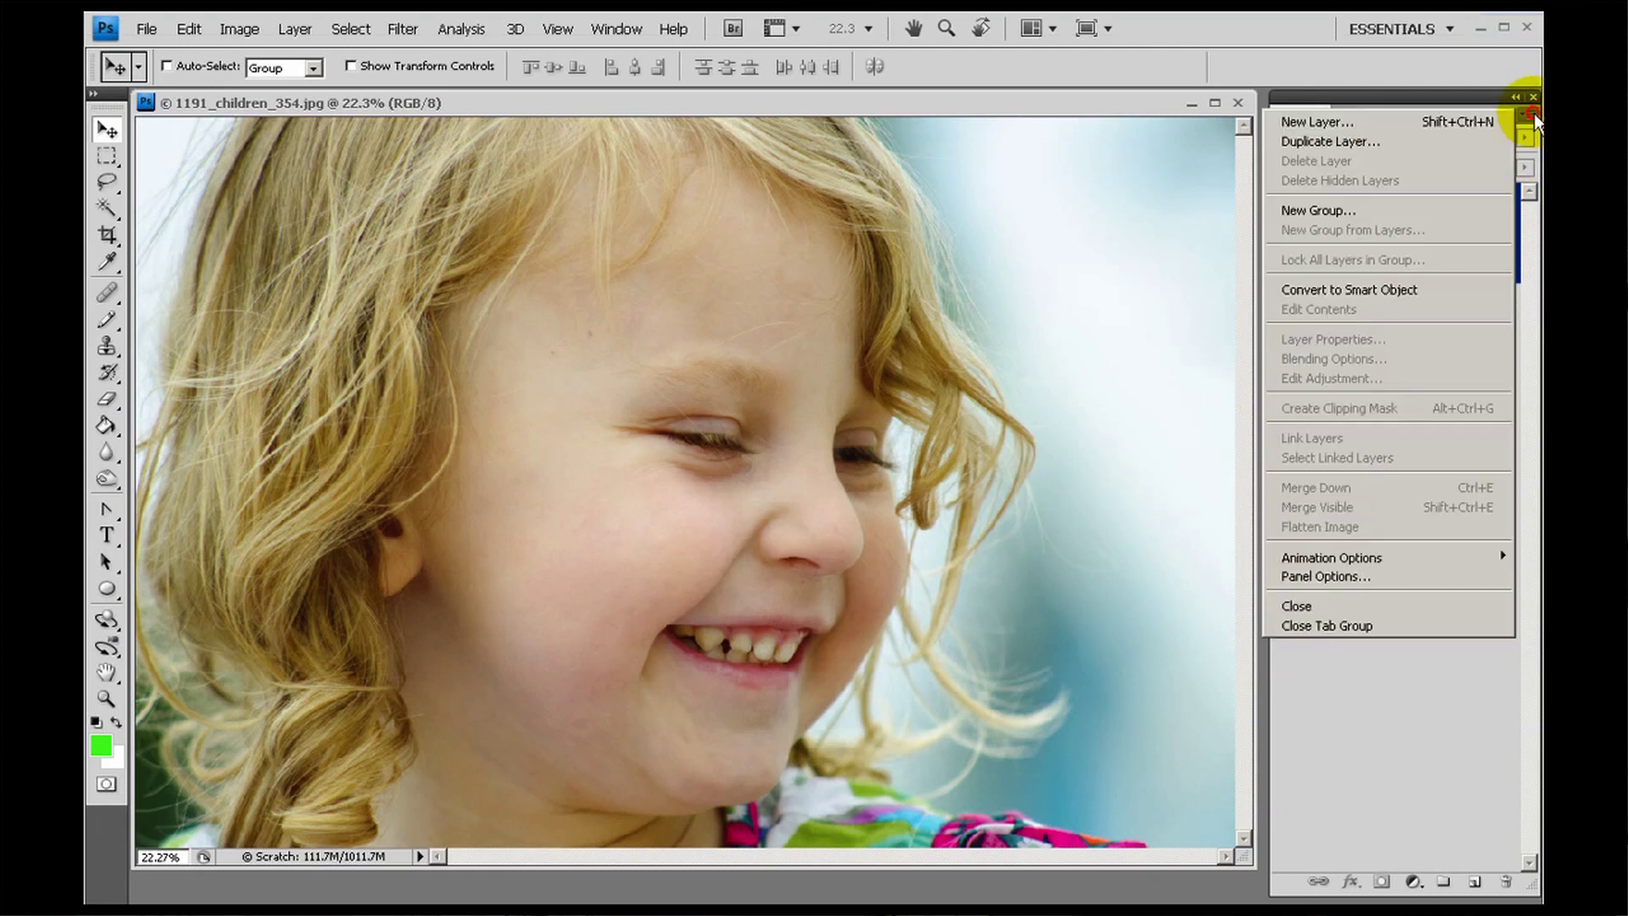
{"action": "left_click", "coordinate": [1422, 584]}
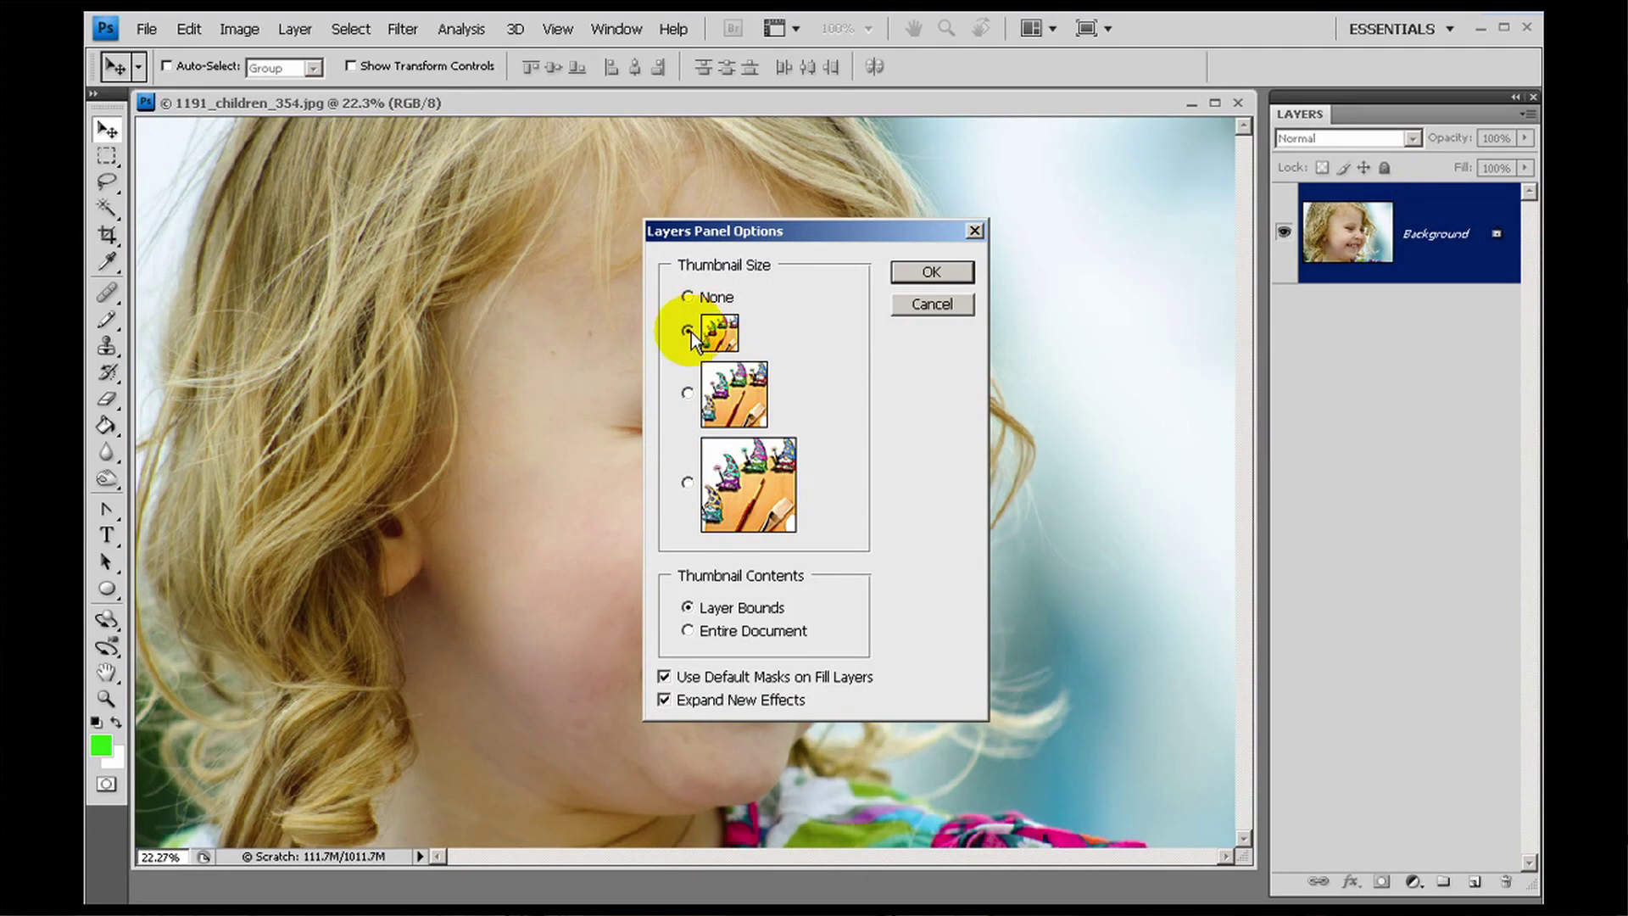
{"action": "left_click", "coordinate": [697, 607]}
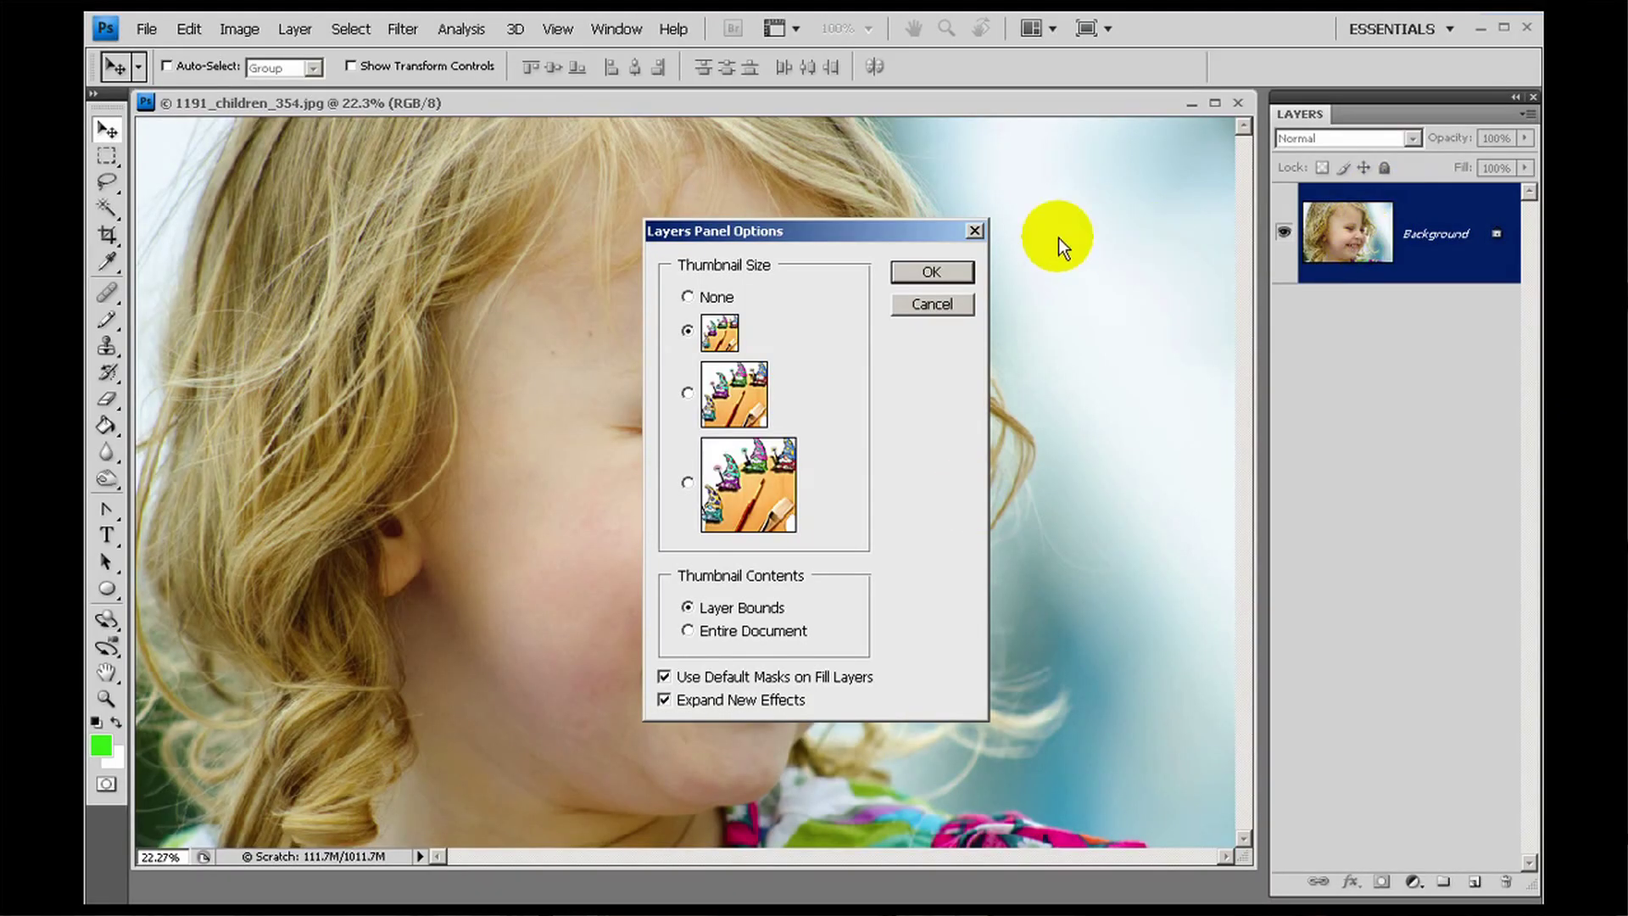
{"action": "left_click", "coordinate": [945, 272]}
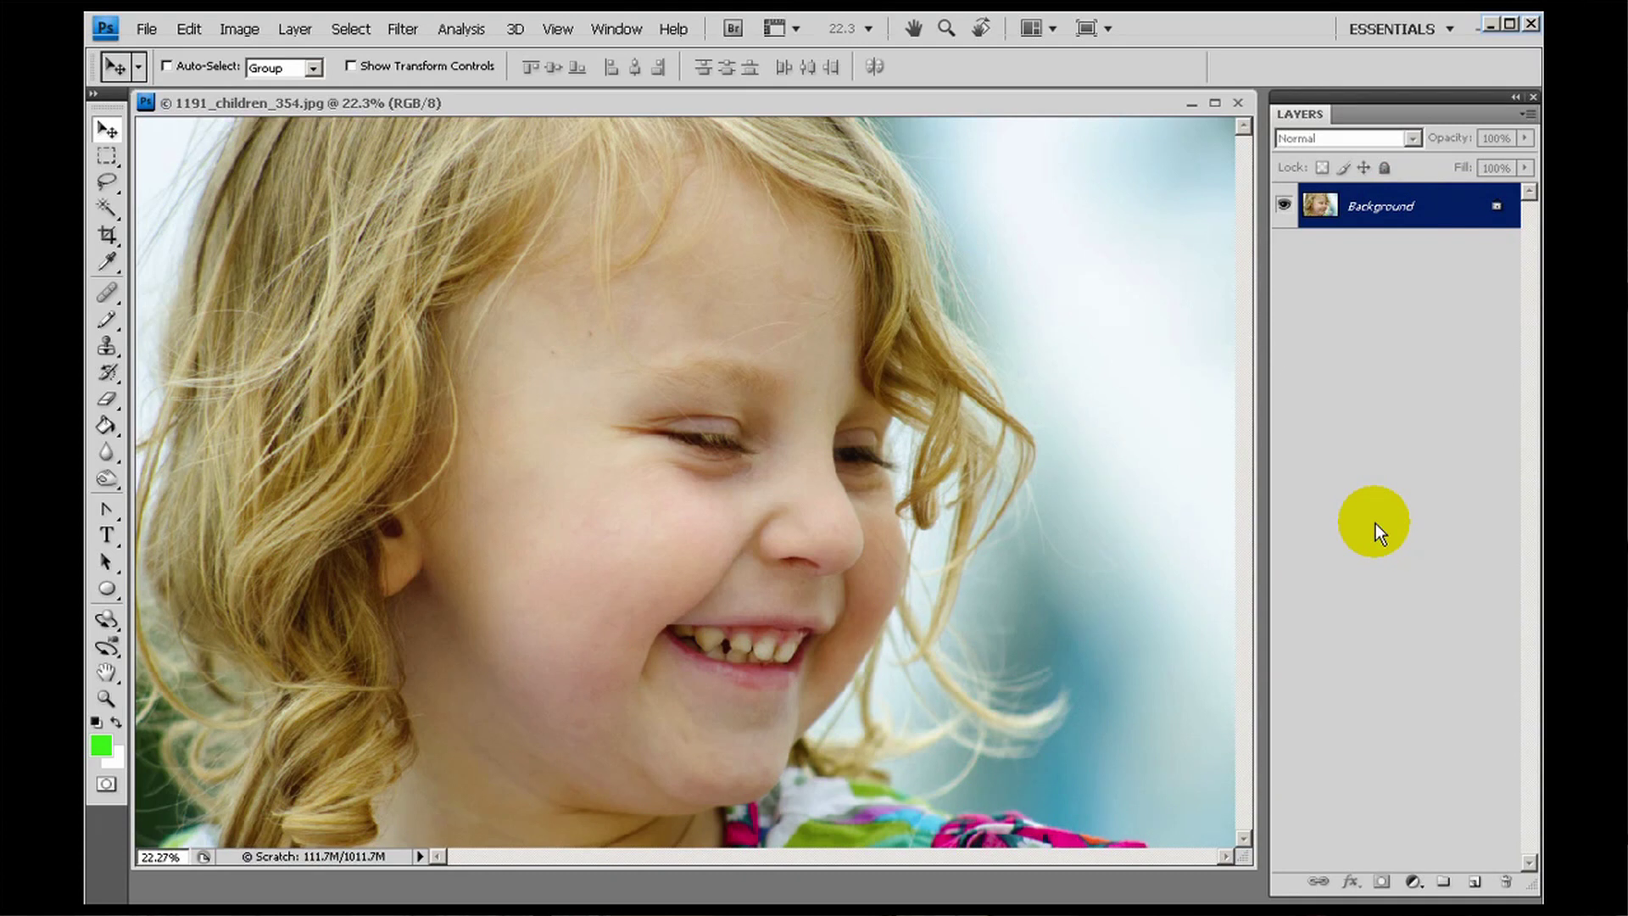
Step: Open the fill and adjustment layer list and dismiss it without adding anything
{"action": "left_click", "coordinate": [1414, 883]}
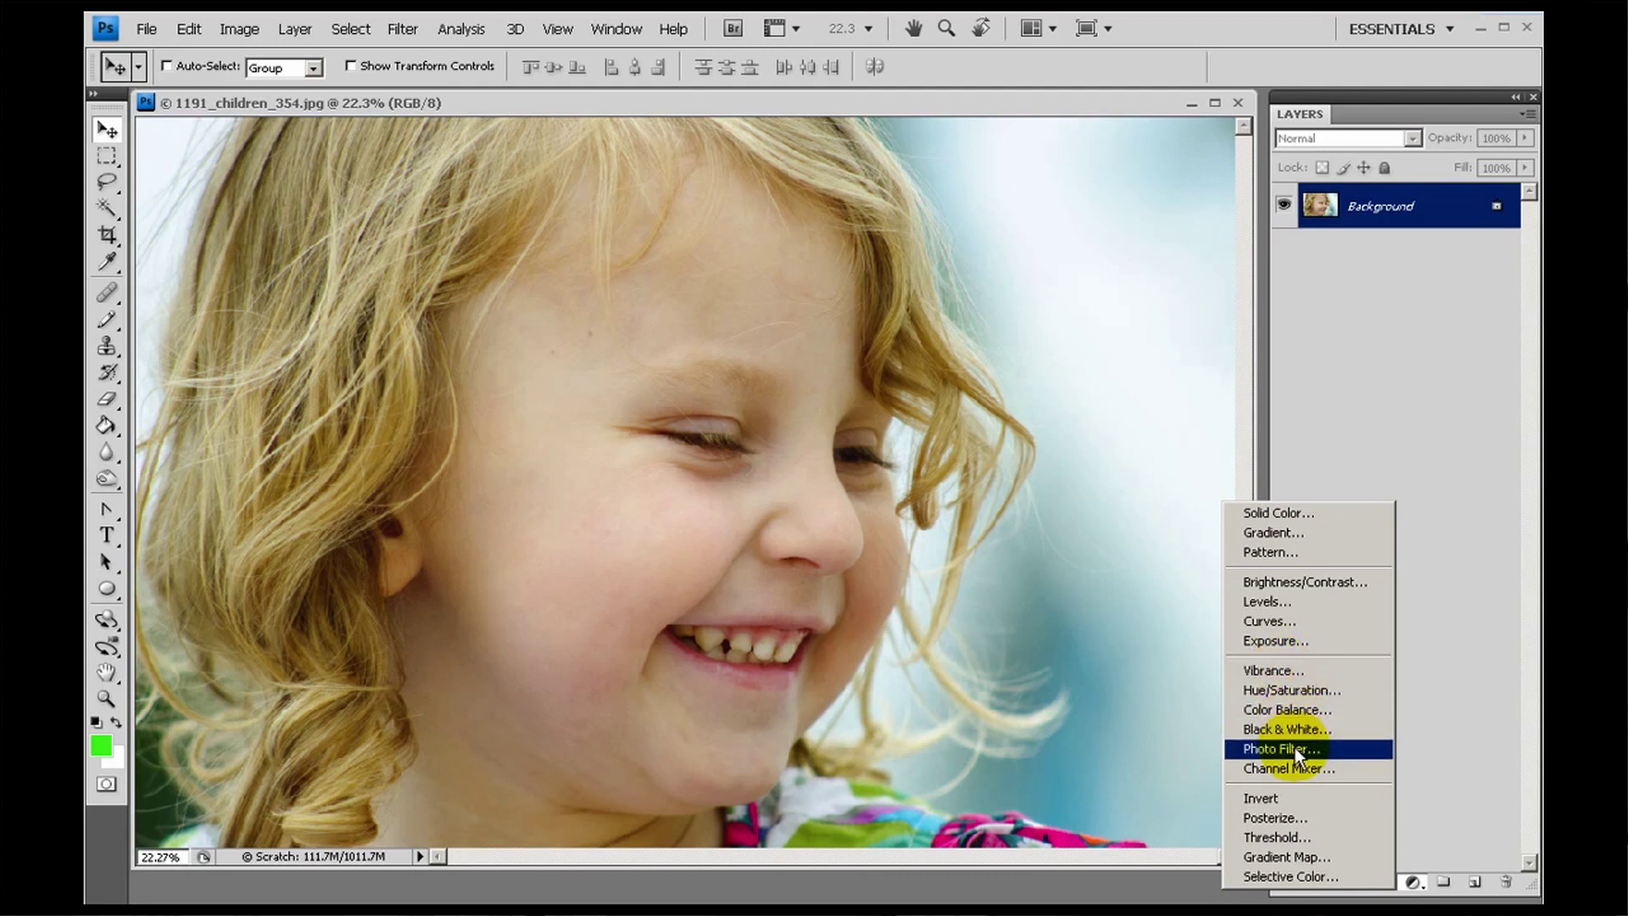
{"action": "left_click", "coordinate": [1440, 878]}
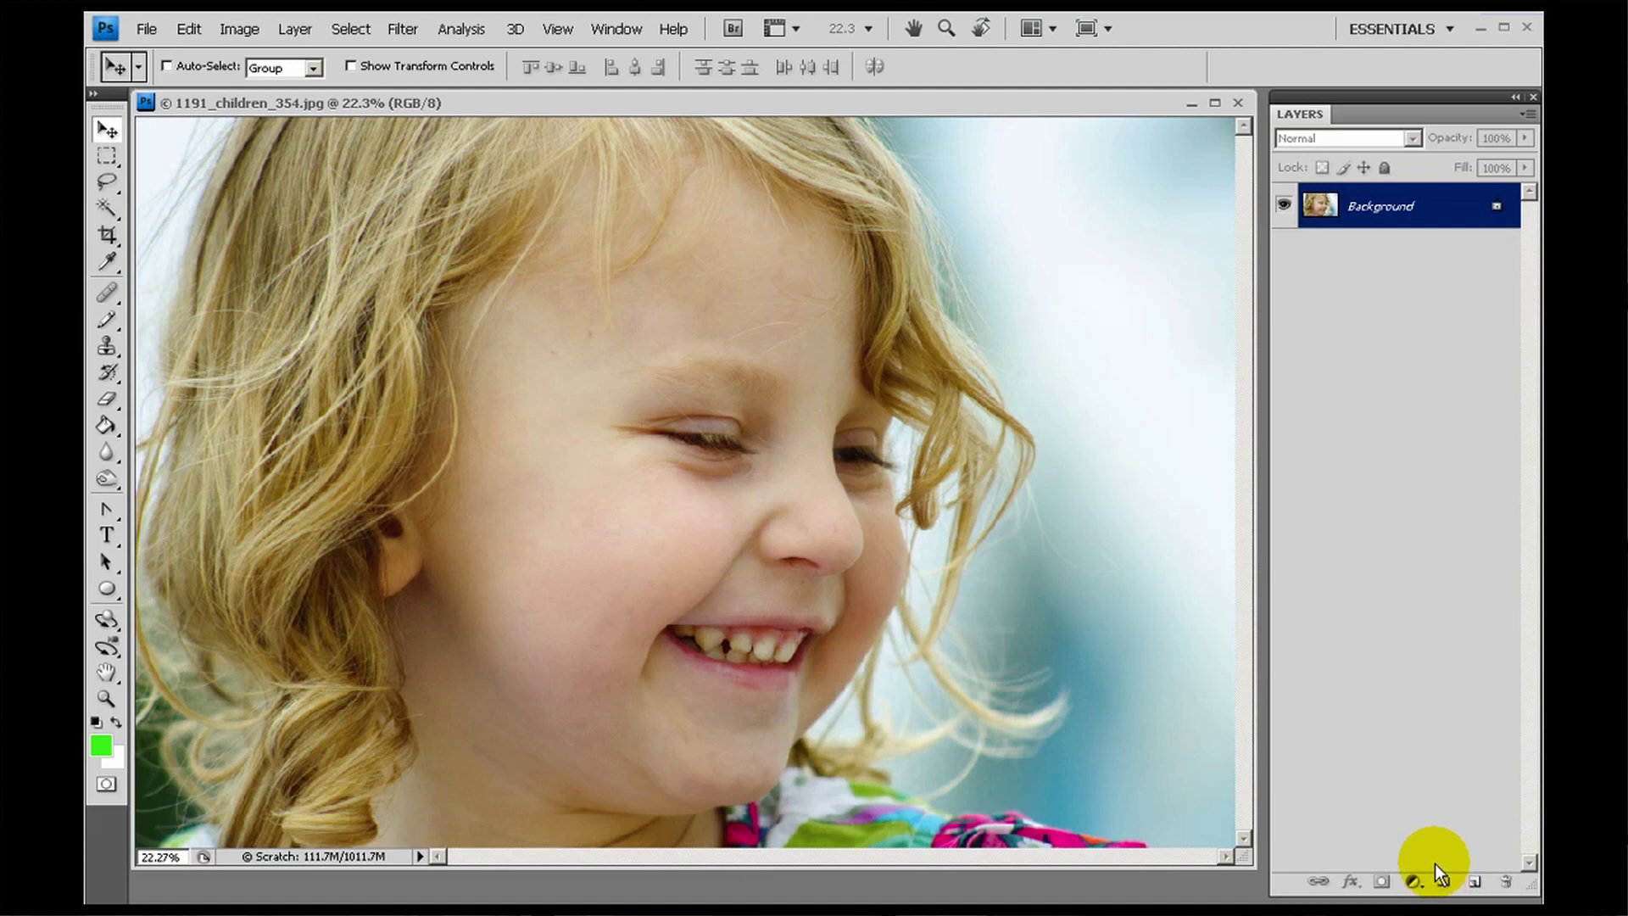
Step: Add Layer 1, paint a green squiggle across the face, and nudge it with Move
{"action": "left_click", "coordinate": [1476, 883]}
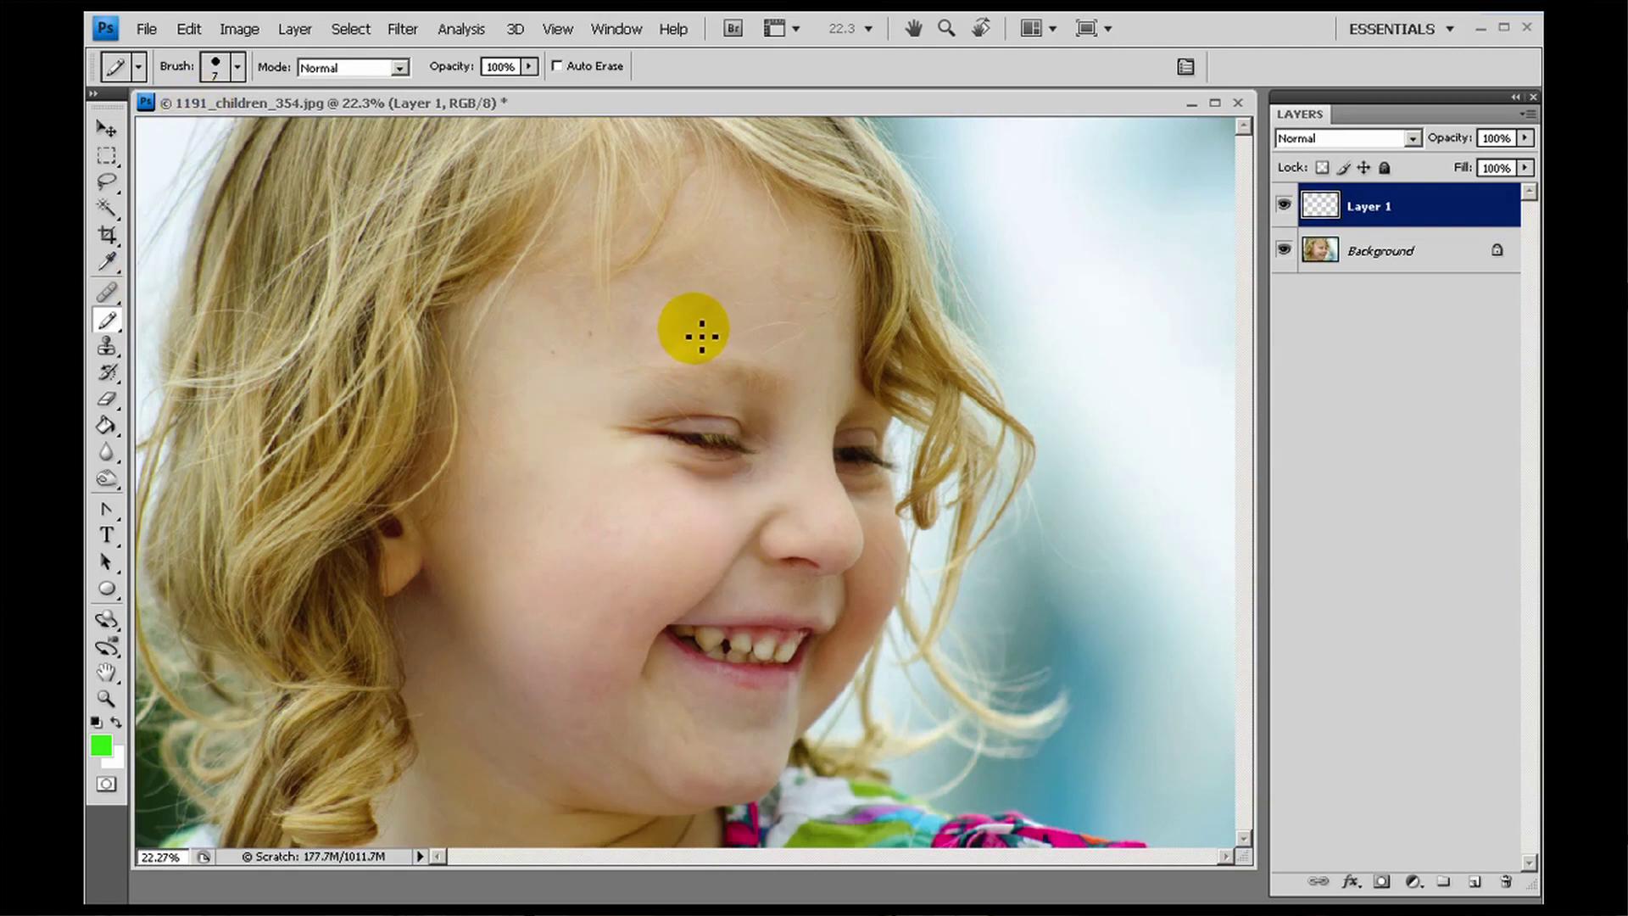
{"action": "mouse_move", "coordinate": [687, 327]}
{"action": "left_mouse_down"}
{"action": "mouse_move", "coordinate": [820, 464]}
{"action": "mouse_move", "coordinate": [974, 517]}
{"action": "mouse_move", "coordinate": [941, 225]}
{"action": "mouse_move", "coordinate": [822, 415]}
{"action": "mouse_move", "coordinate": [864, 219]}
{"action": "mouse_move", "coordinate": [556, 255]}
{"action": "mouse_move", "coordinate": [589, 492]}
{"action": "mouse_move", "coordinate": [828, 320]}
{"action": "left_mouse_up"}
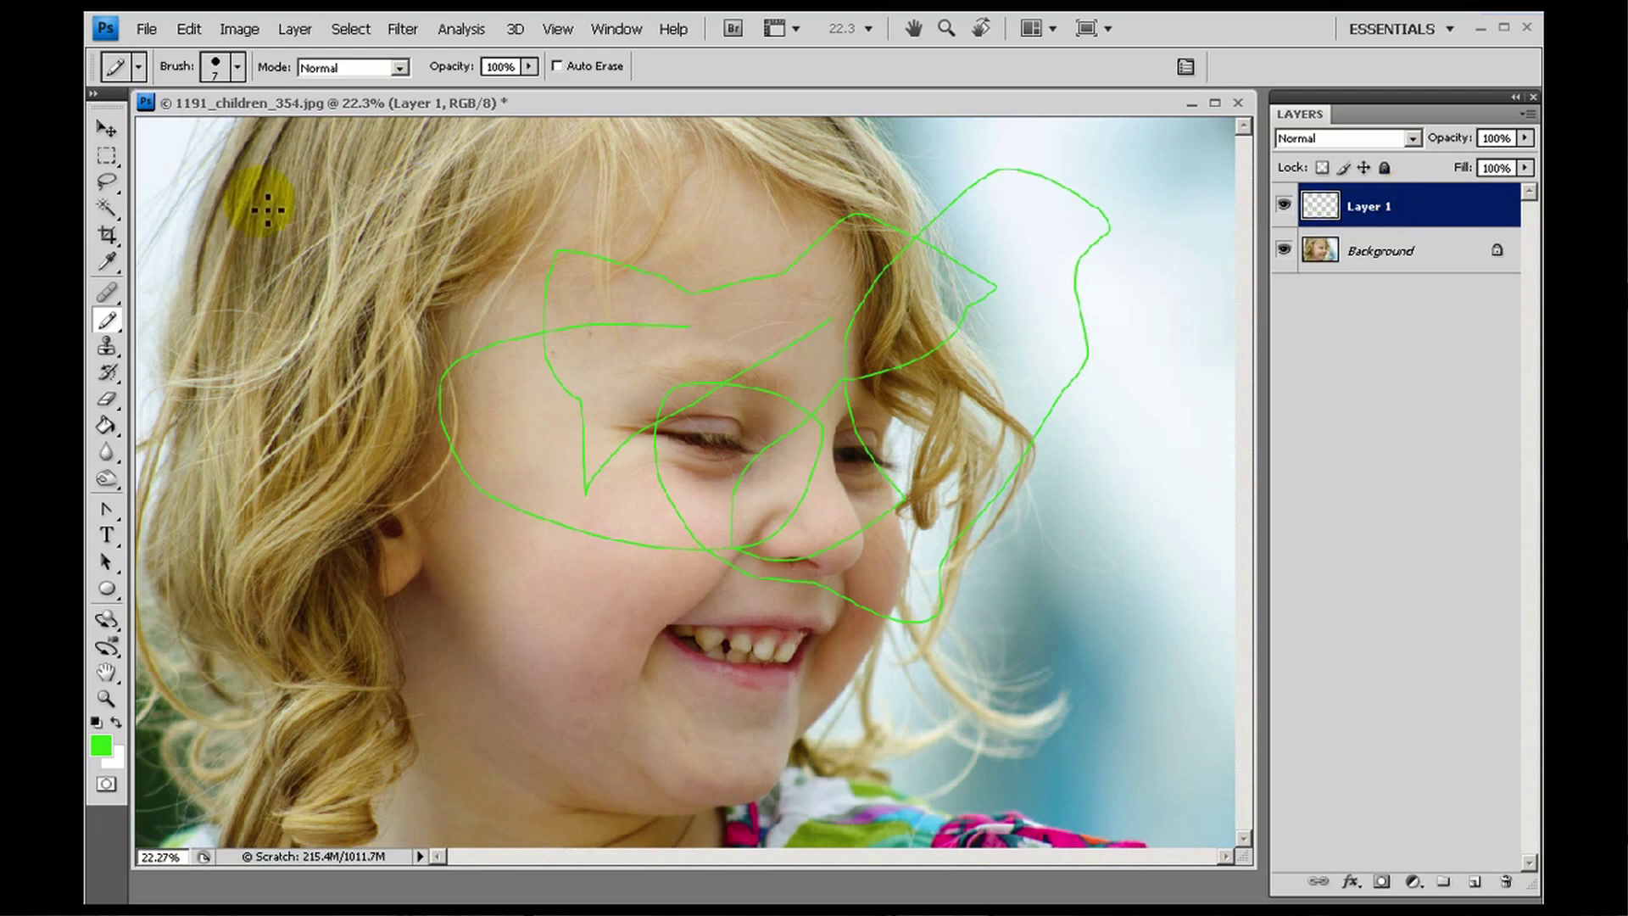
{"action": "left_click", "coordinate": [108, 130]}
{"action": "mouse_move", "coordinate": [794, 415]}
{"action": "left_mouse_down"}
{"action": "mouse_move", "coordinate": [727, 497]}
{"action": "mouse_move", "coordinate": [781, 436]}
{"action": "mouse_move", "coordinate": [738, 401]}
{"action": "mouse_move", "coordinate": [819, 475]}
{"action": "mouse_move", "coordinate": [818, 438]}
{"action": "mouse_move", "coordinate": [811, 465]}
{"action": "mouse_move", "coordinate": [765, 423]}
{"action": "mouse_move", "coordinate": [779, 428]}
{"action": "left_mouse_up"}
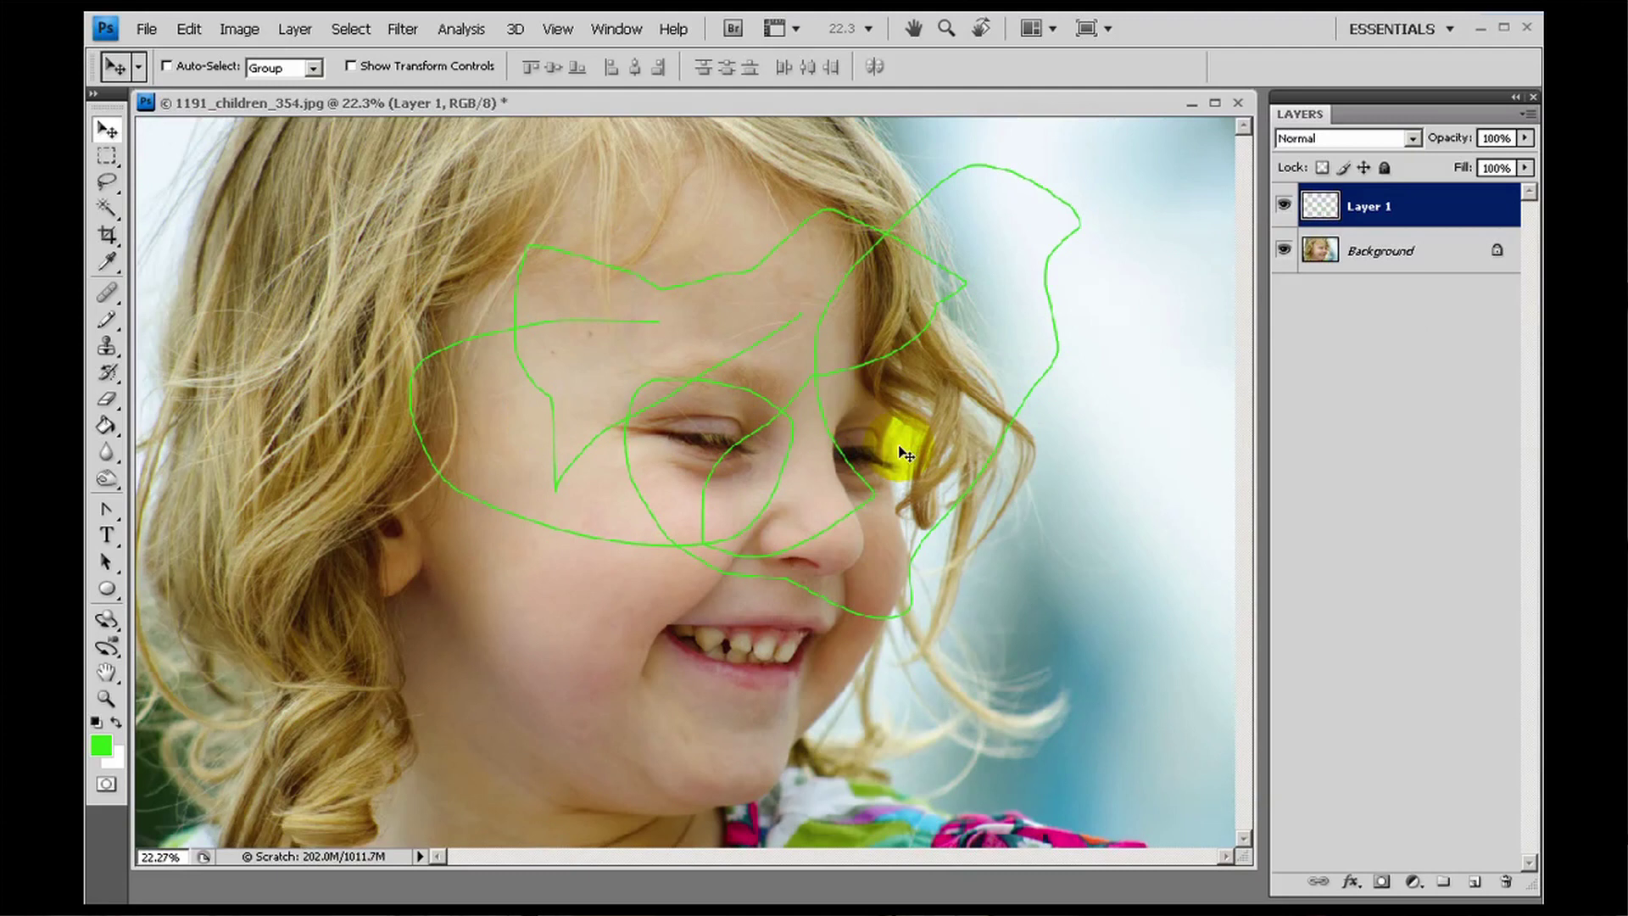
{"action": "left_click", "coordinate": [1285, 207]}
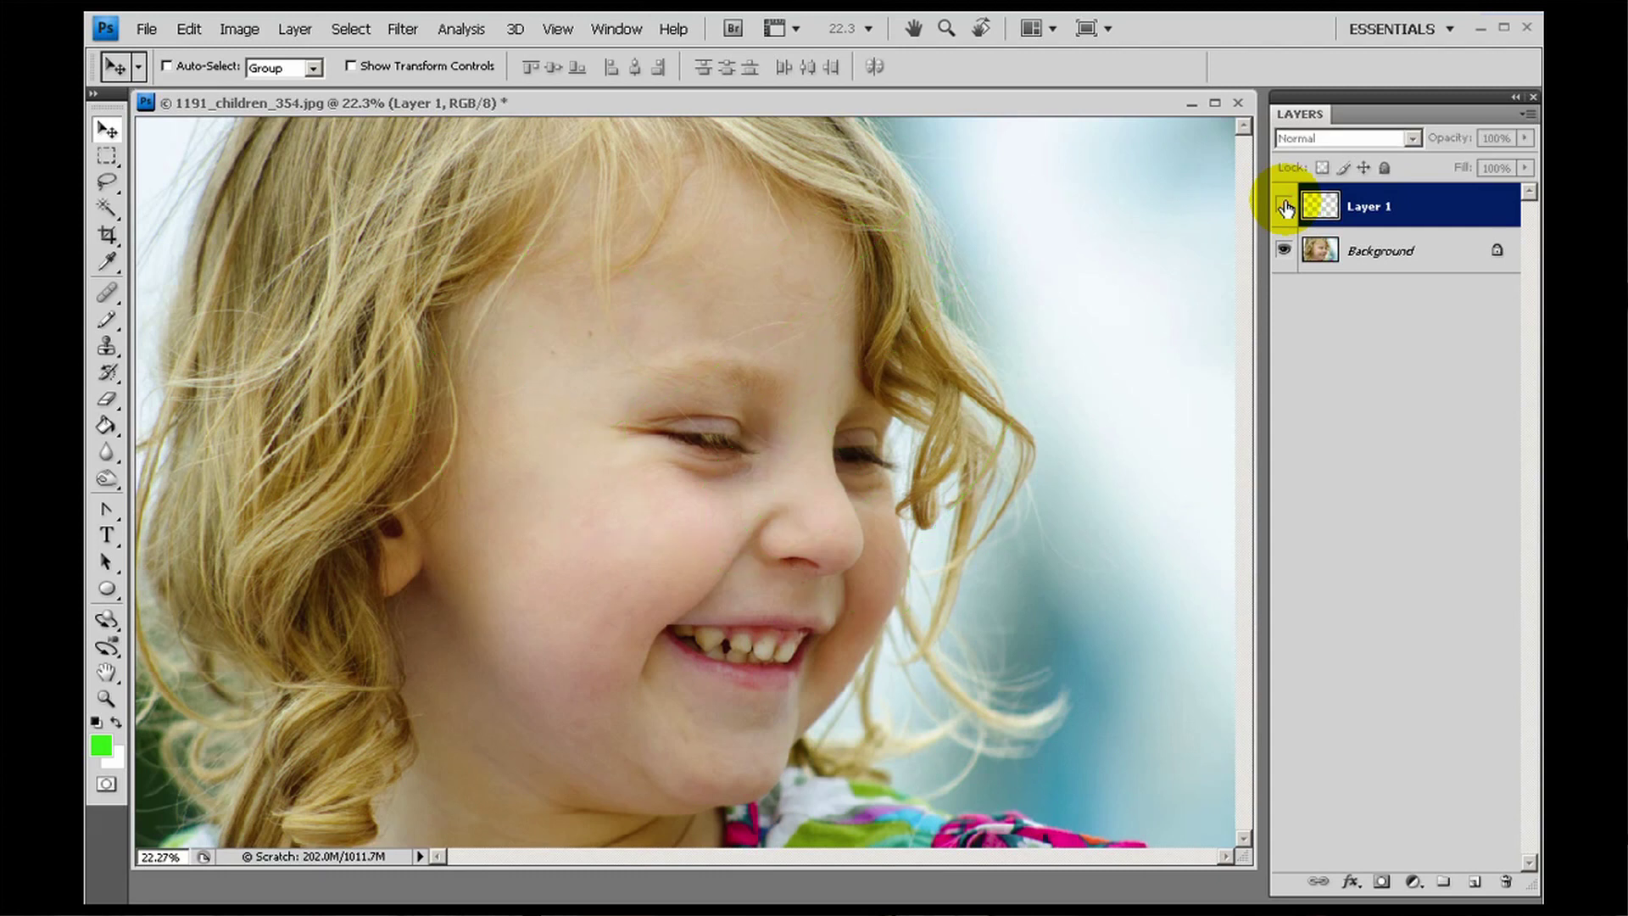
{"action": "left_click", "coordinate": [1286, 206]}
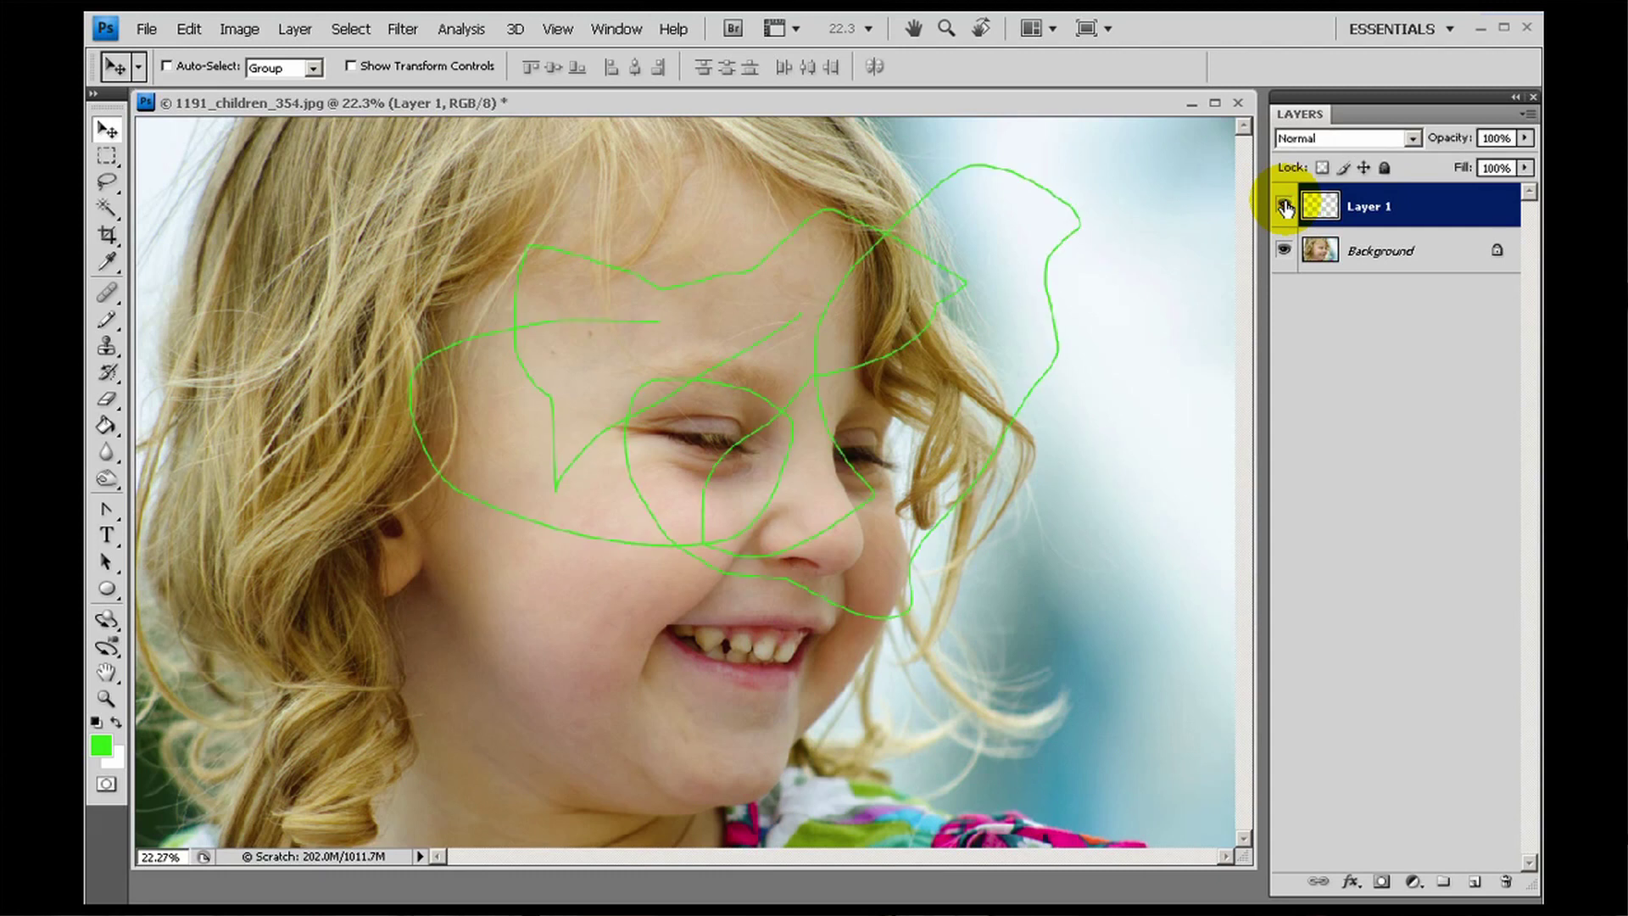
{"action": "left_click", "coordinate": [1286, 206]}
{"action": "left_click", "coordinate": [1285, 206]}
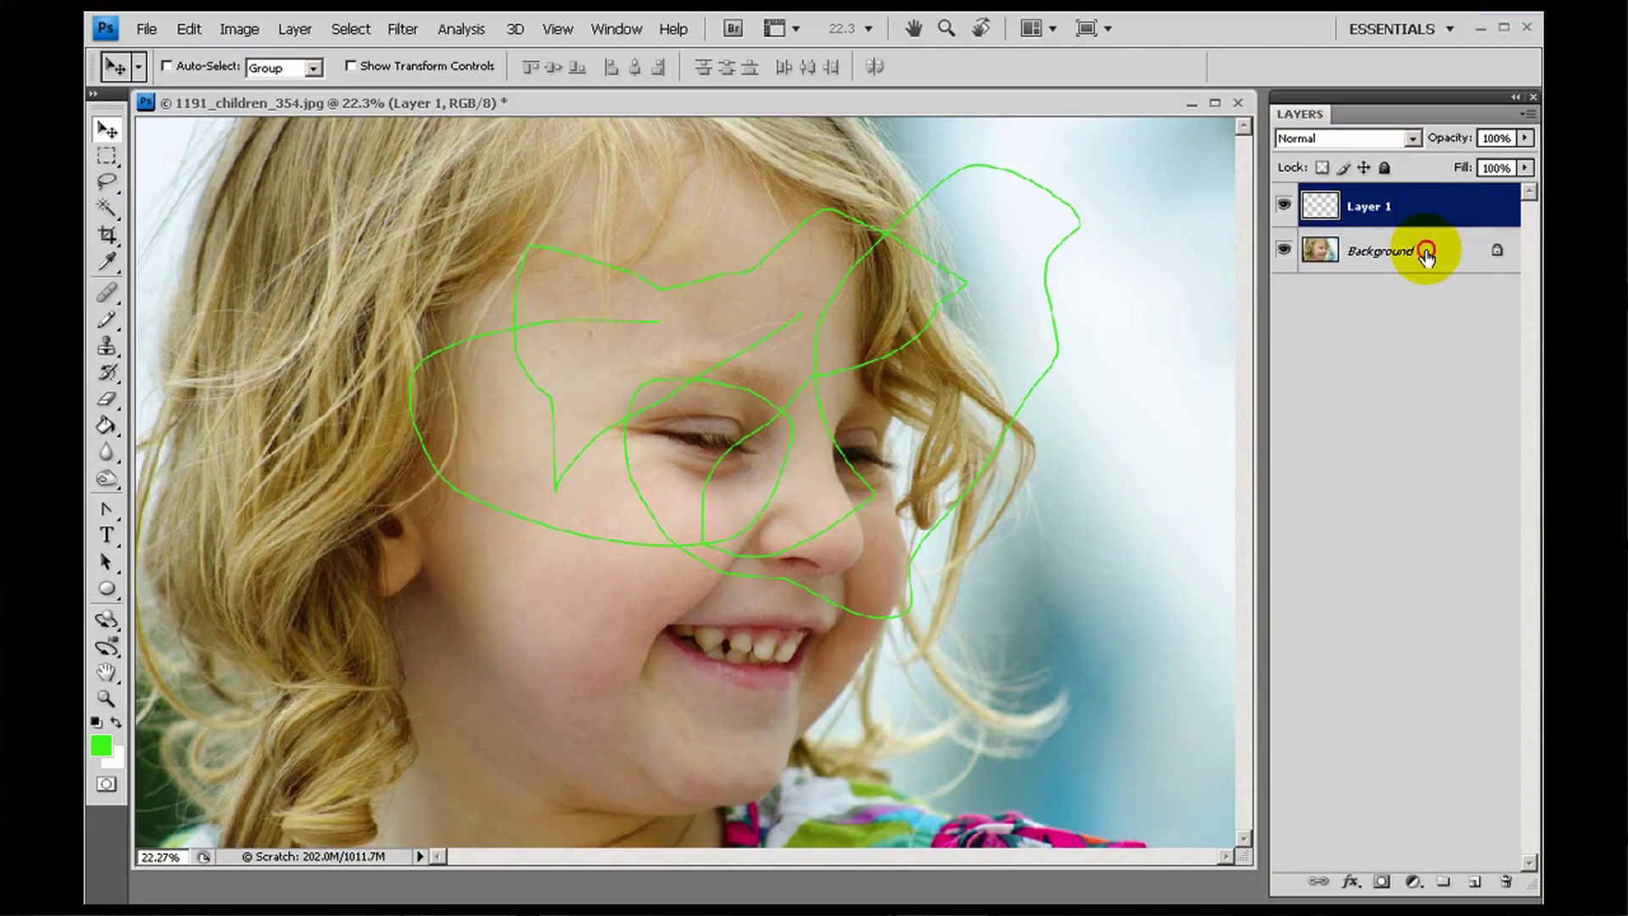
Step: Reselect Layer 1 and rename it 'green squiggle' in the Layers panel
{"action": "left_click", "coordinate": [1427, 253]}
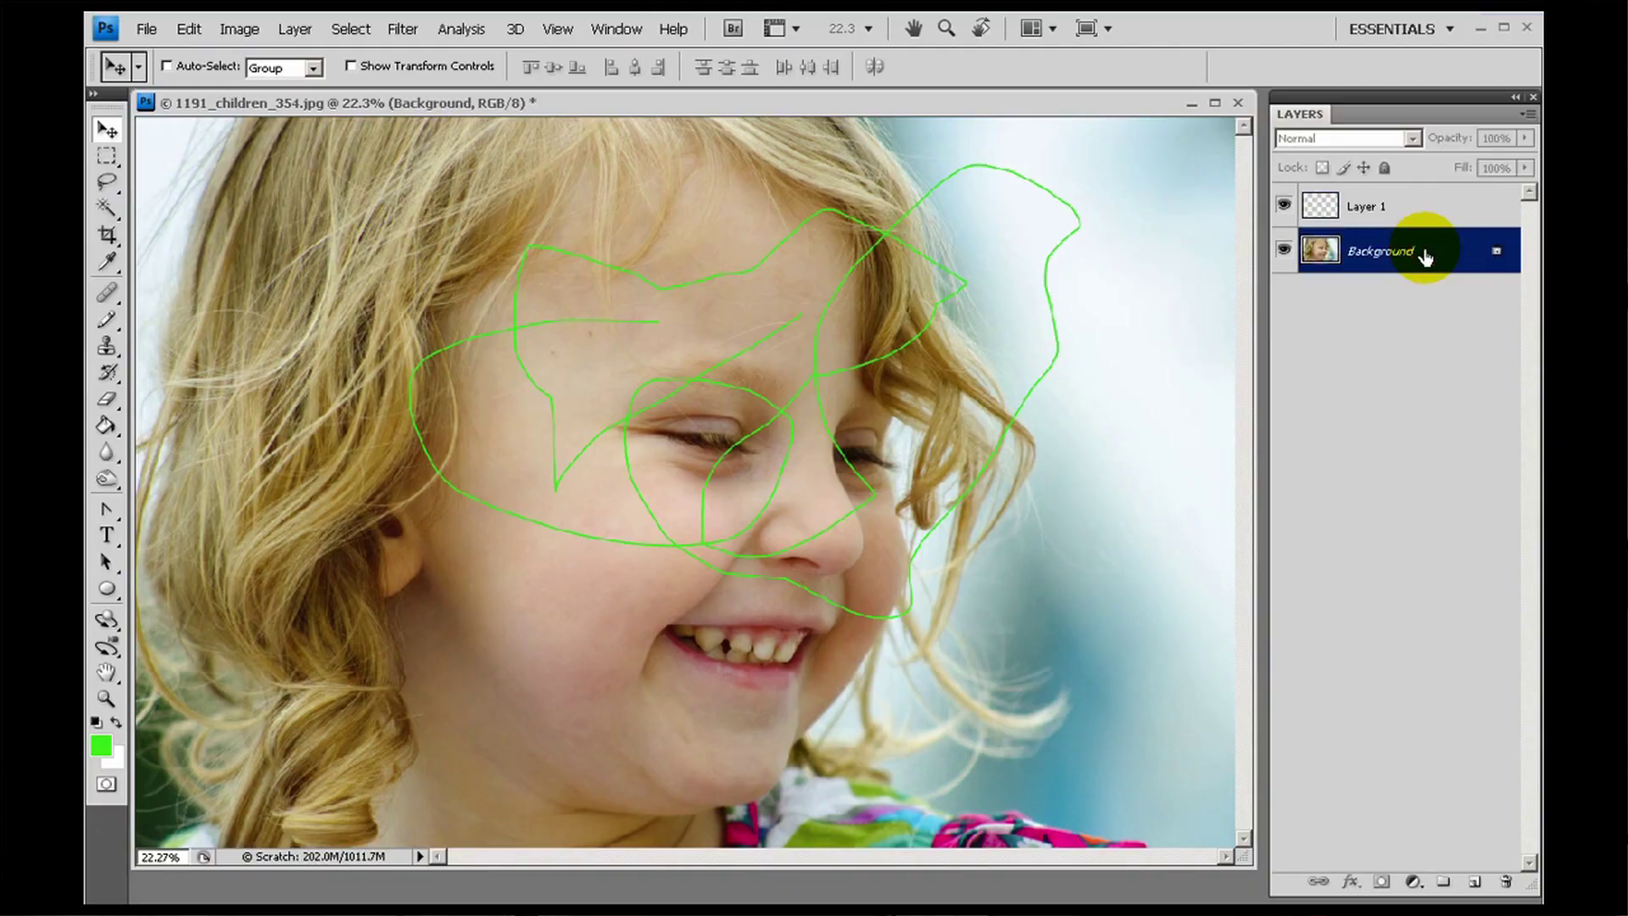
{"action": "left_click", "coordinate": [1426, 208]}
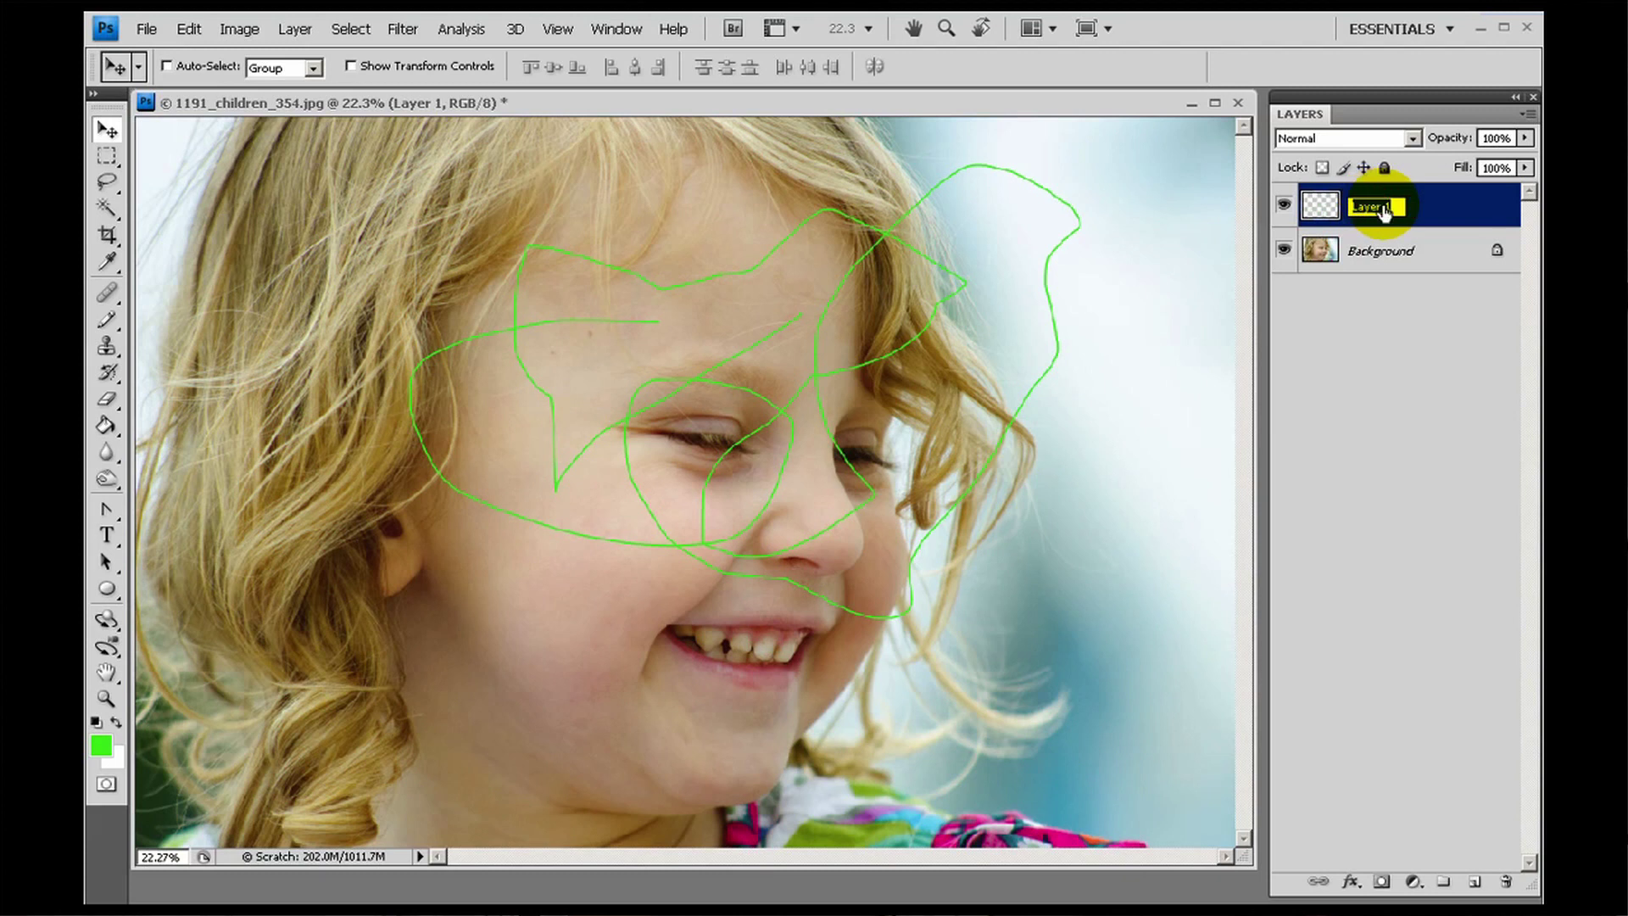
{"action": "double_click", "coordinate": [1376, 209]}
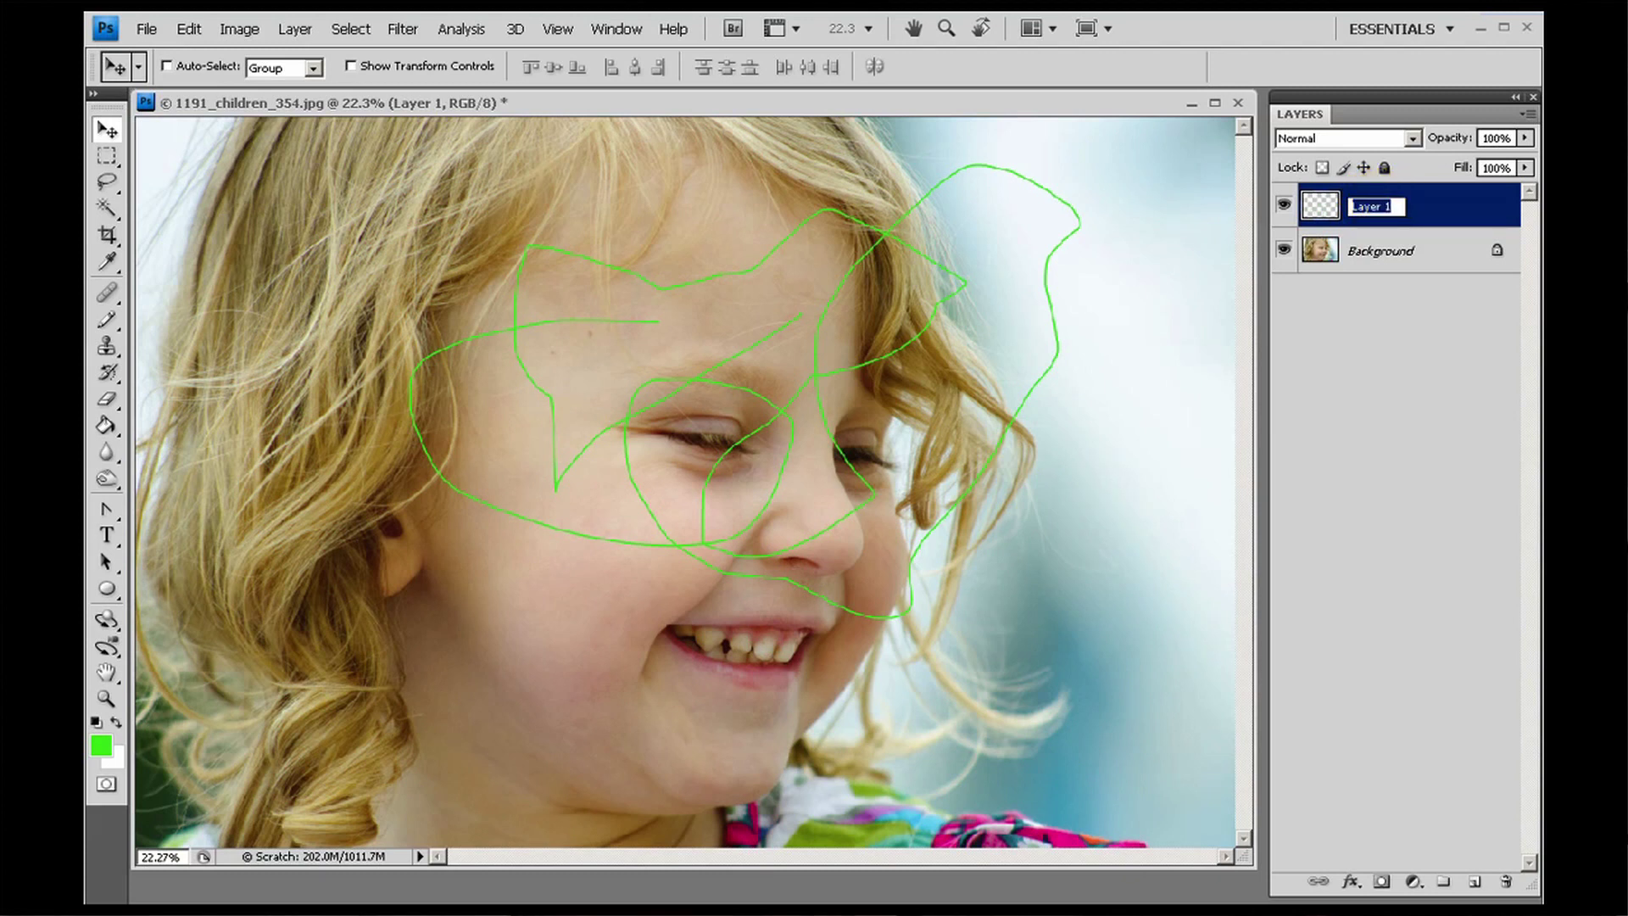
{"action": "type", "text": "green squiggle"}
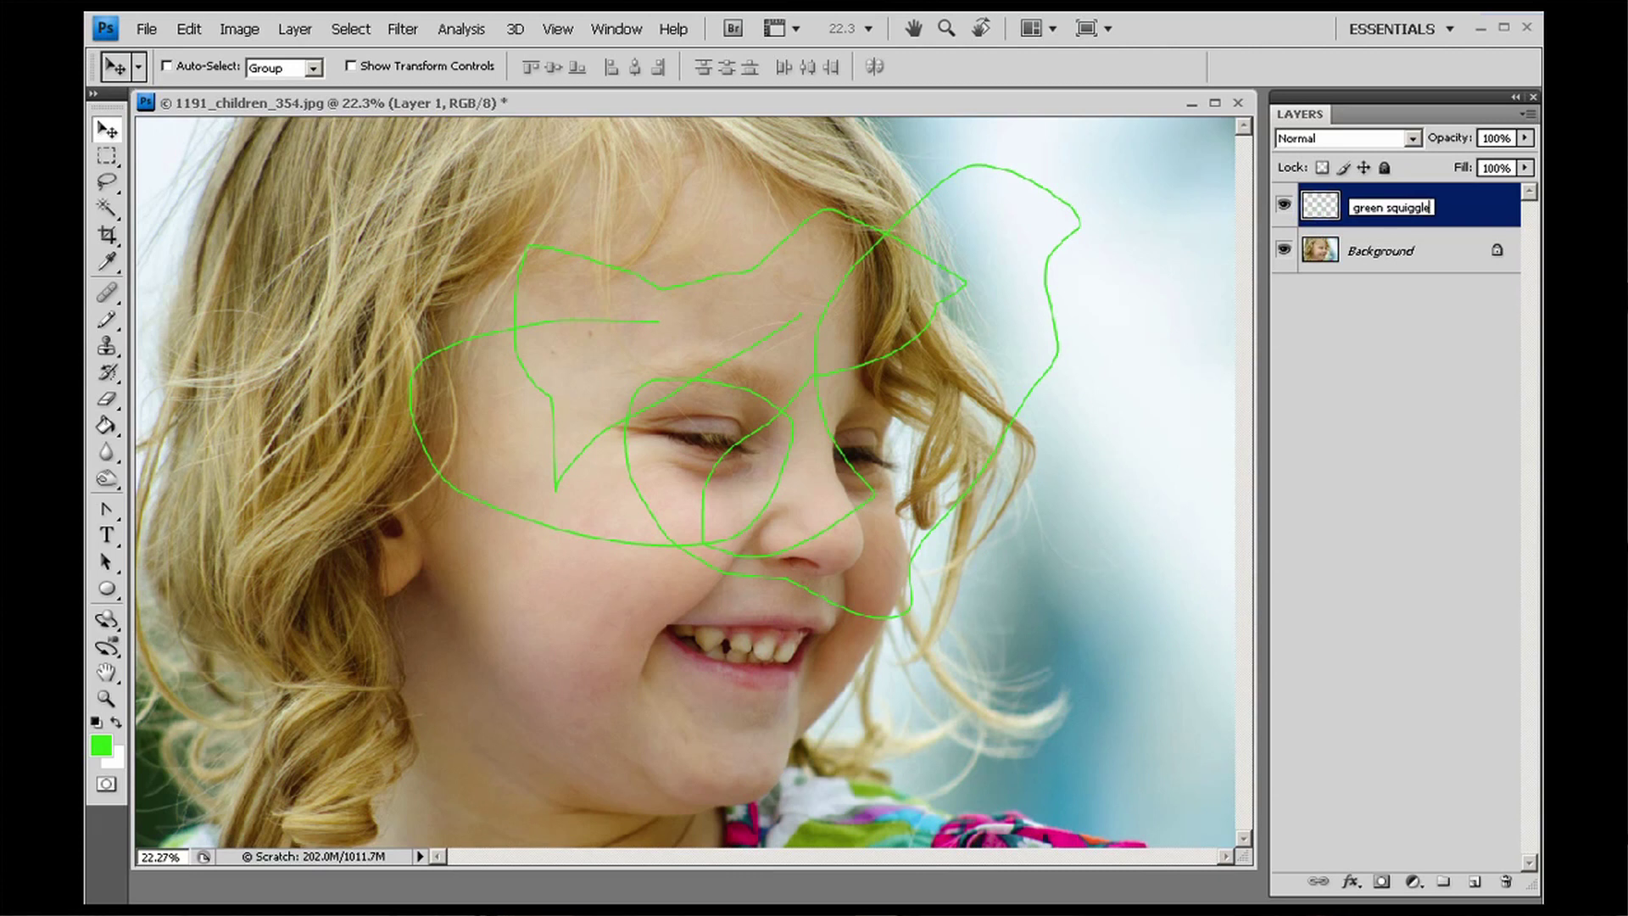
{"action": "key", "text": "Return"}
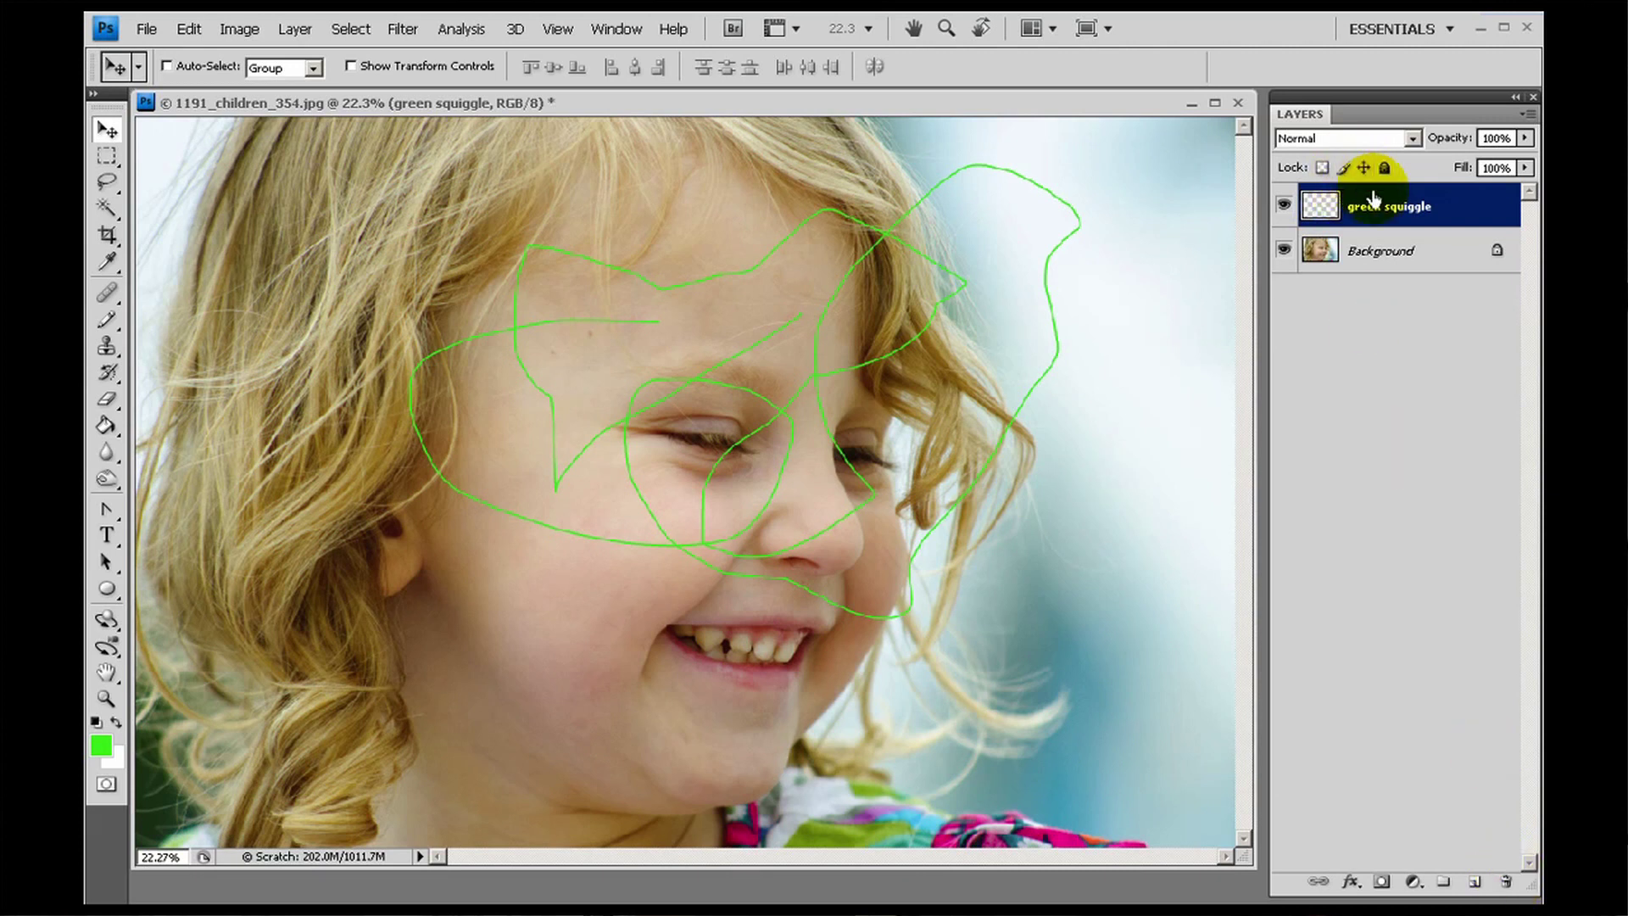
Step: Select the green squiggle layer and drag it to the Layers panel trash
{"action": "left_click", "coordinate": [1404, 210]}
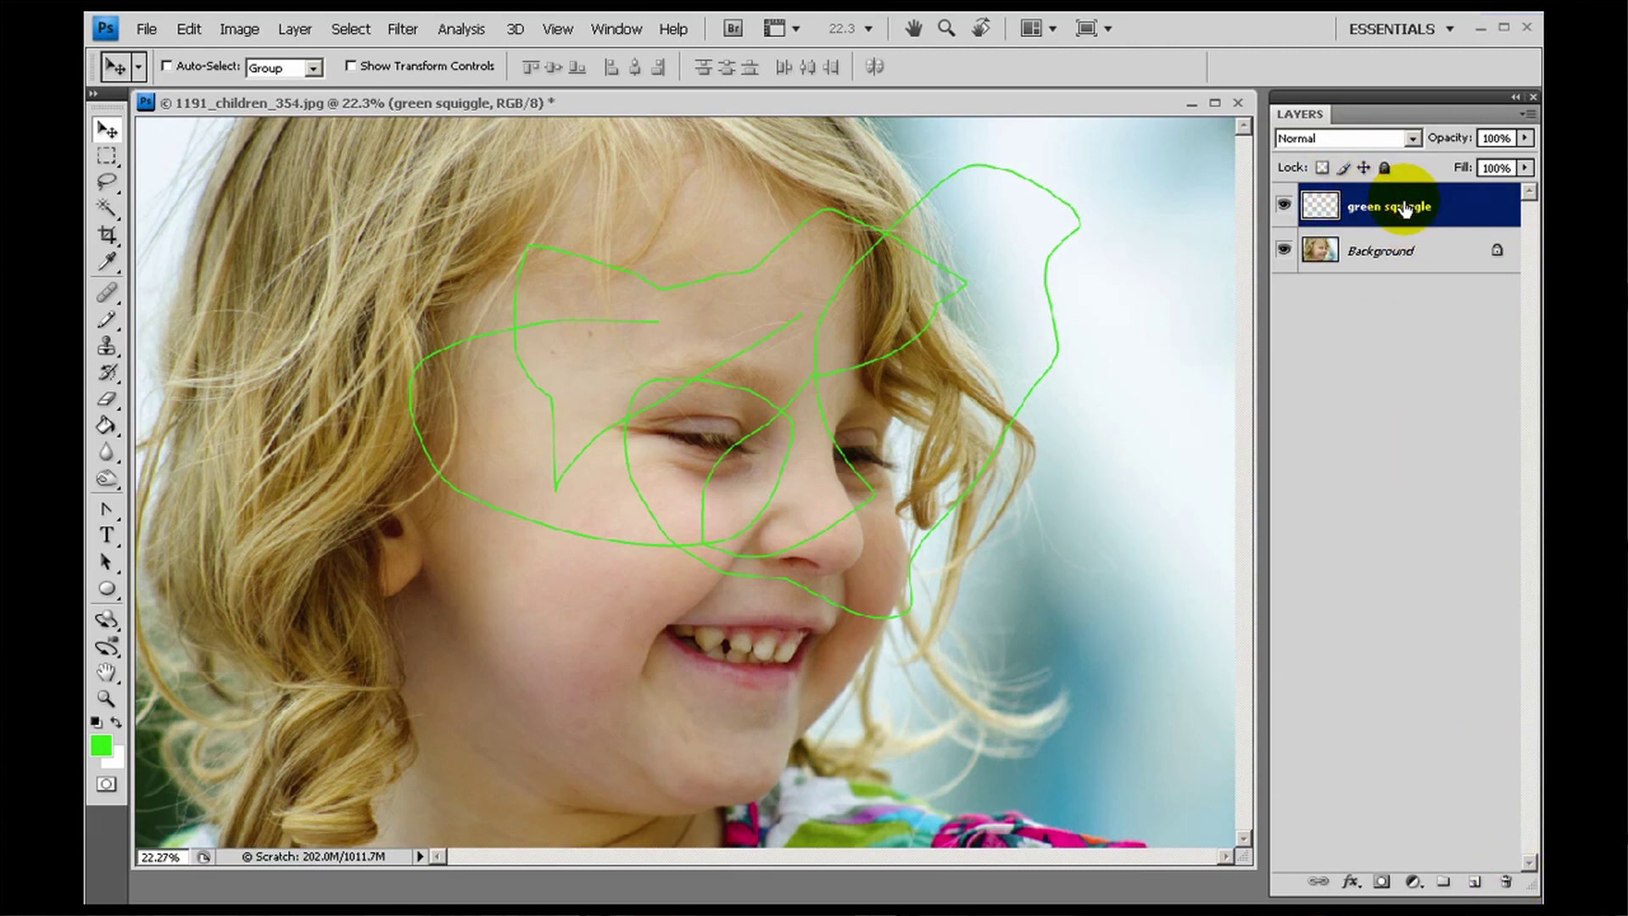
{"action": "left_click_drag", "start_coordinate": [1404, 209], "coordinate": [1505, 862]}
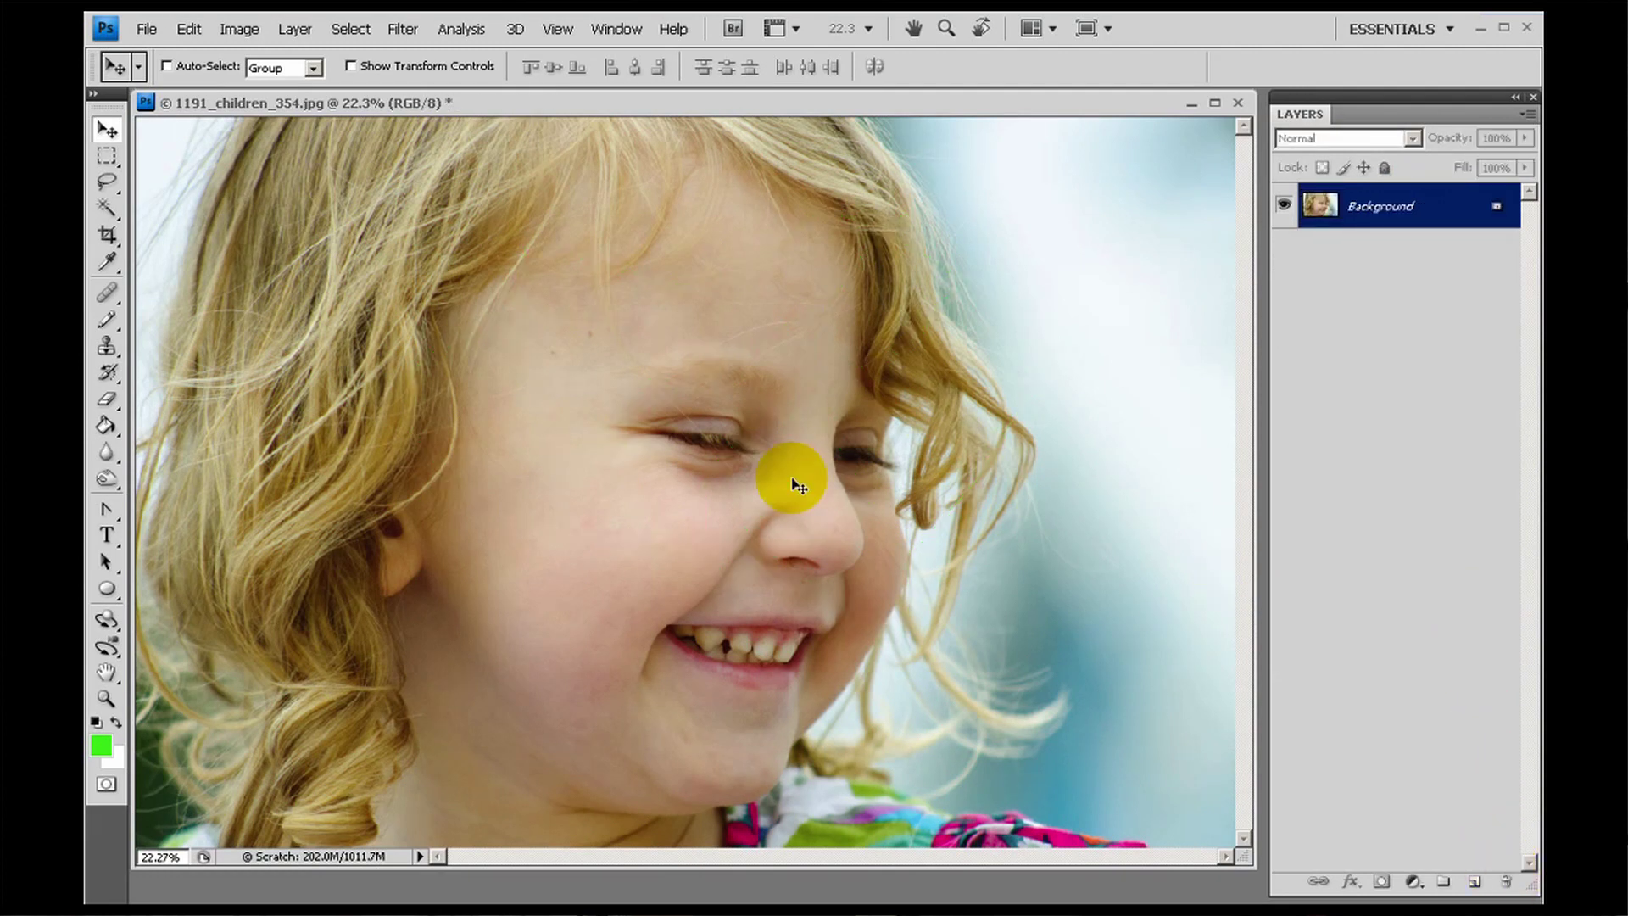